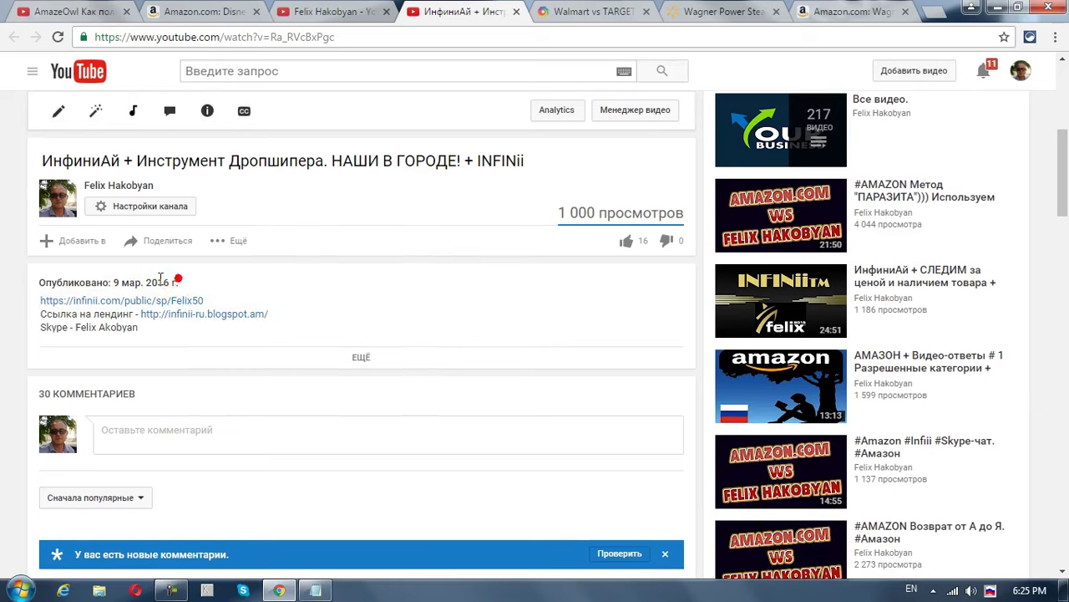
# - Examine the older dropshipping tool video and its publication date, comparing it with the Loravel product list
pyautogui.moveTo(179, 281); pyautogui.dragTo(115, 282)
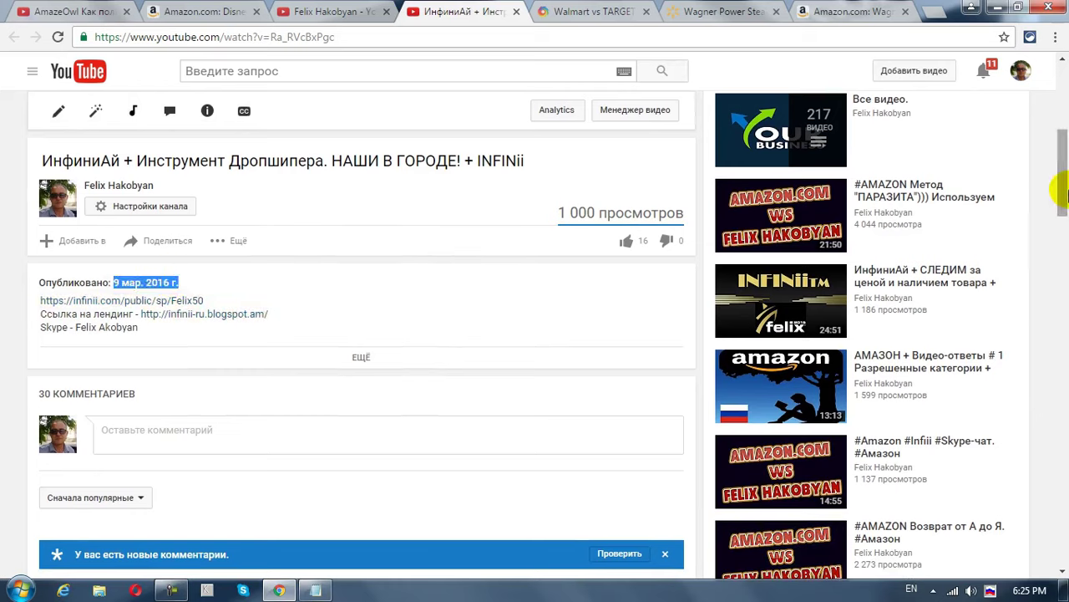
pyautogui.moveTo(1062, 190); pyautogui.dragTo(1065, 124)
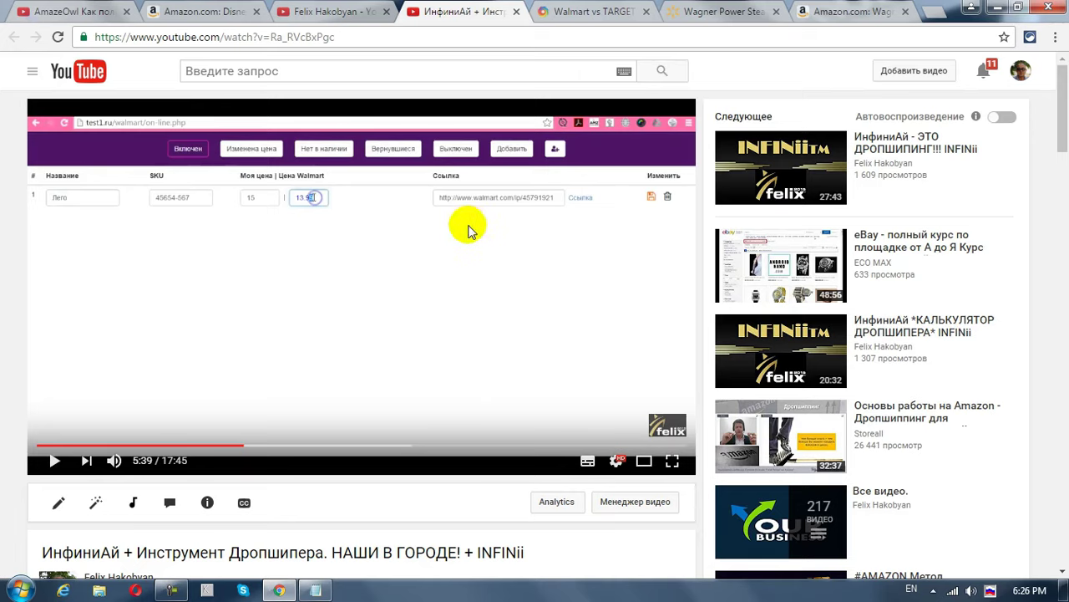
pyautogui.click(595, 14)
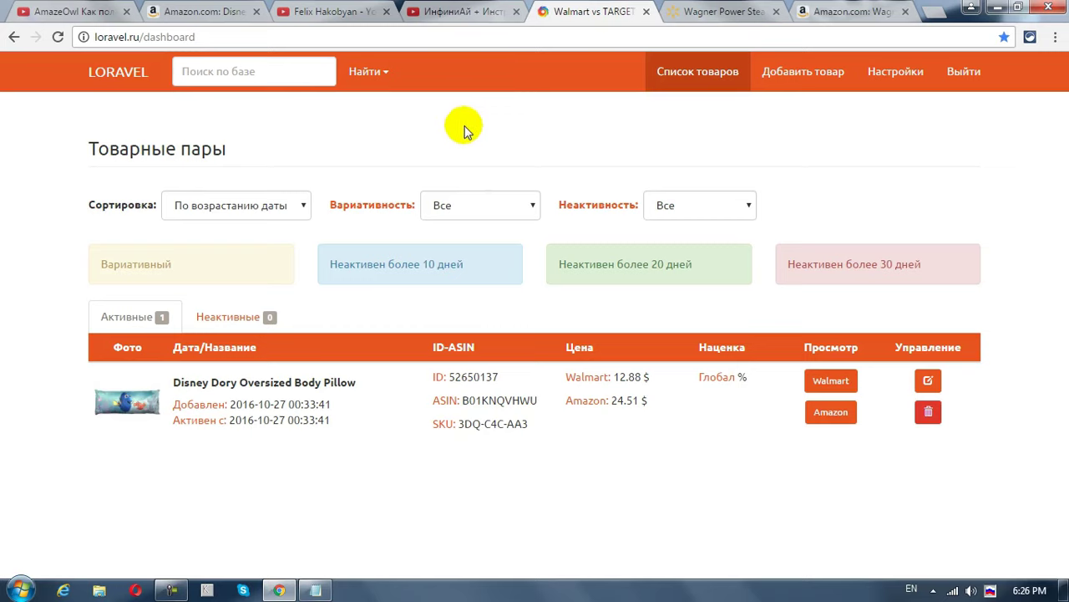
pyautogui.click(467, 12)
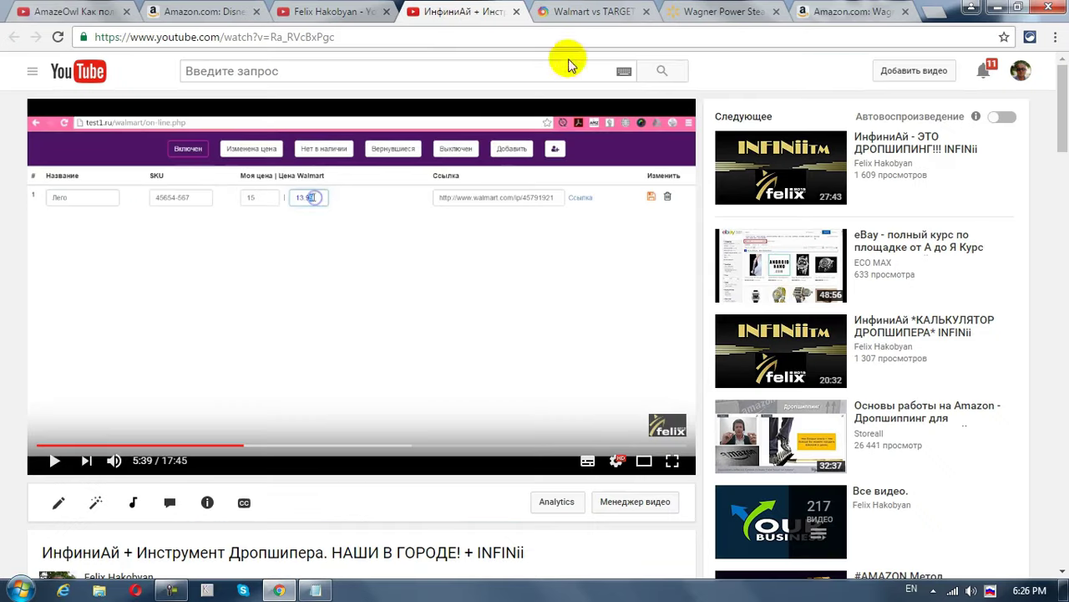
pyautogui.click(592, 12)
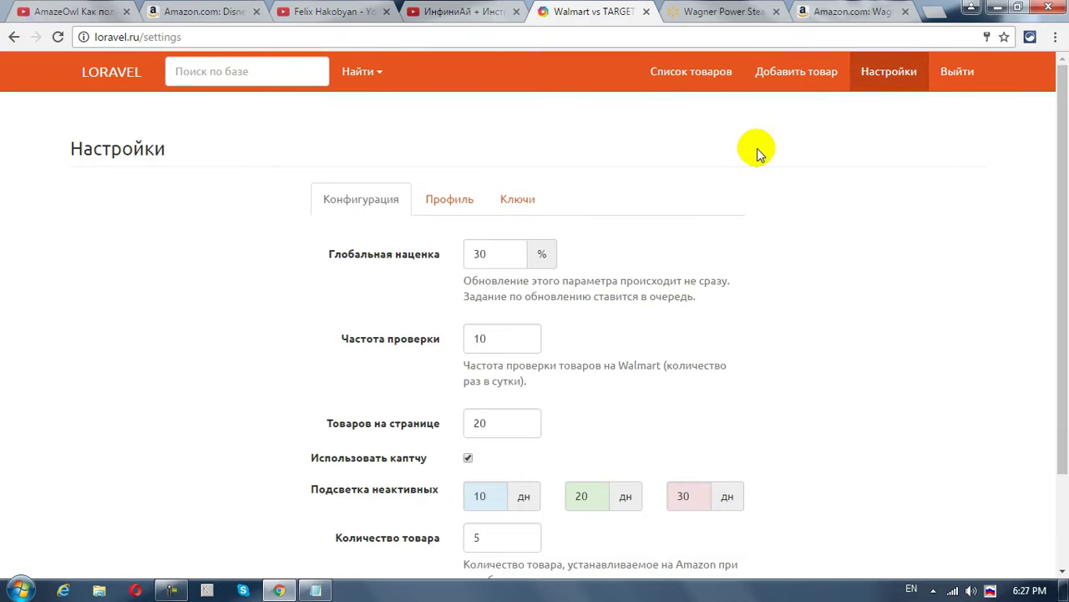
# - Review the Loravel configuration settings, focusing on the global markup percentage
pyautogui.scroll(-1, 756, 152)
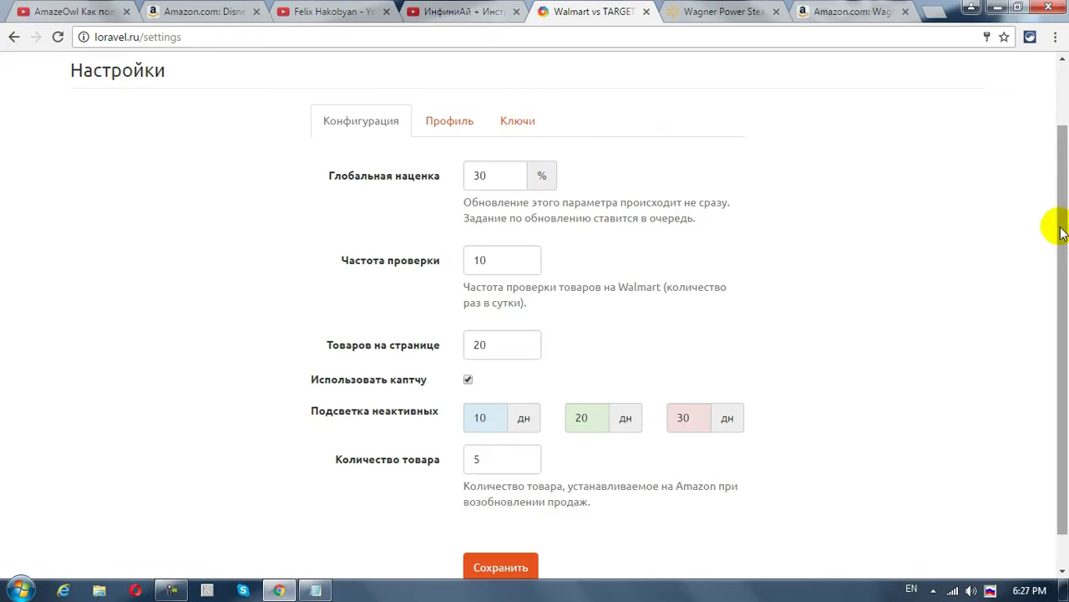
pyautogui.moveTo(1062, 232); pyautogui.dragTo(1064, 261)
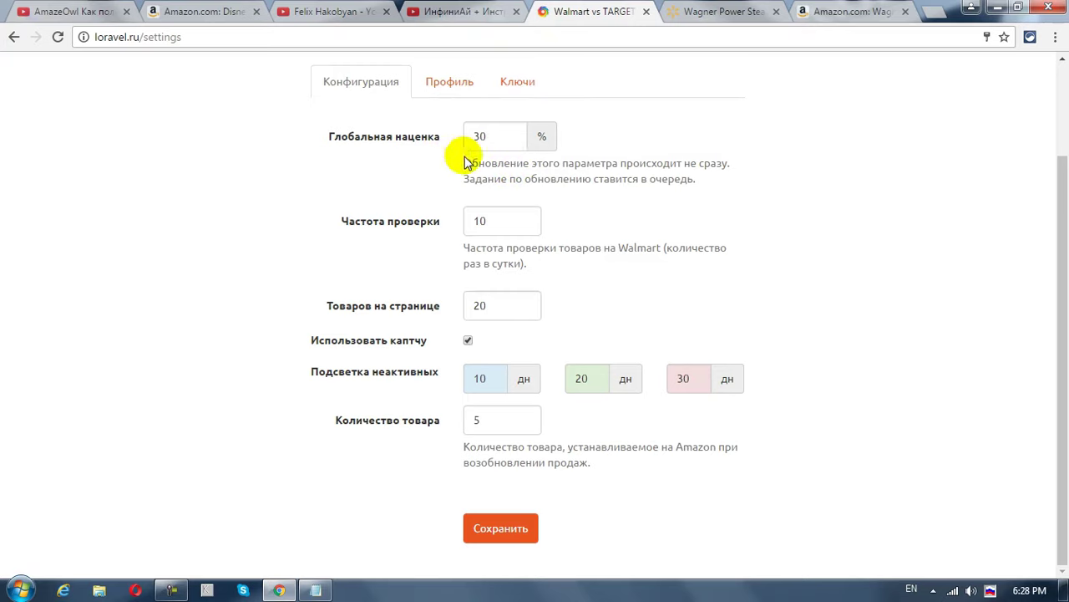
pyautogui.click(486, 139)
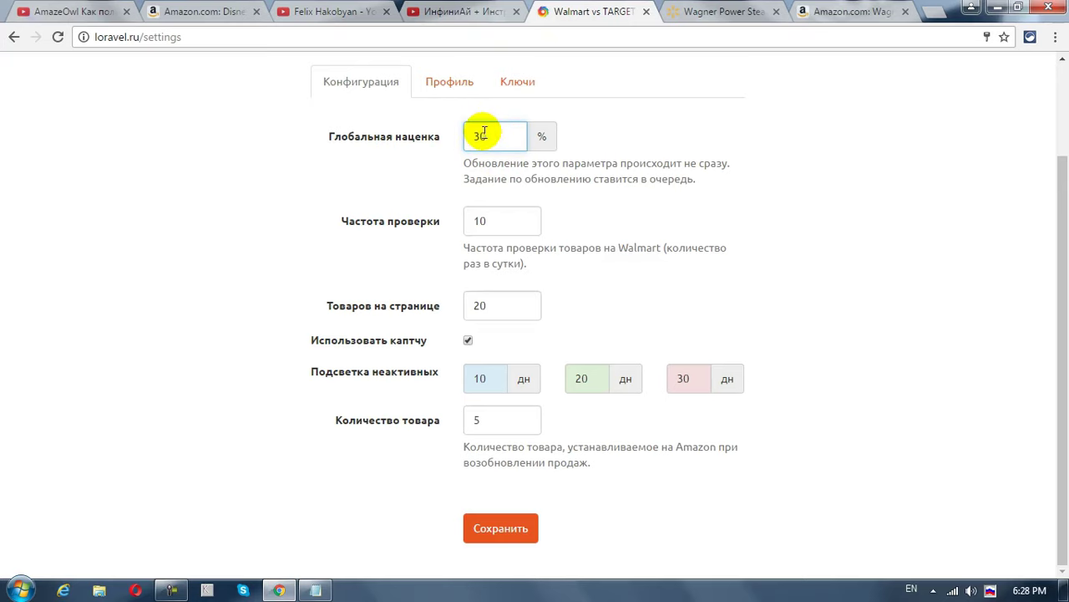
pyautogui.click(288, 140)
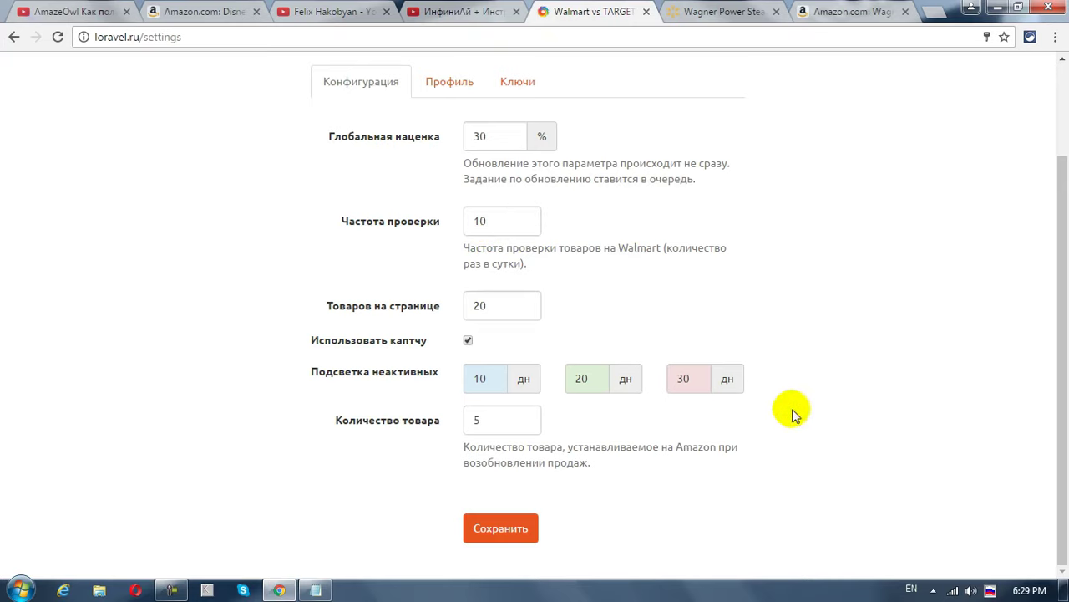
# - Bring up the calculation notes in Notepad and highlight the 5000 figure at their head
pyautogui.click(318, 589)
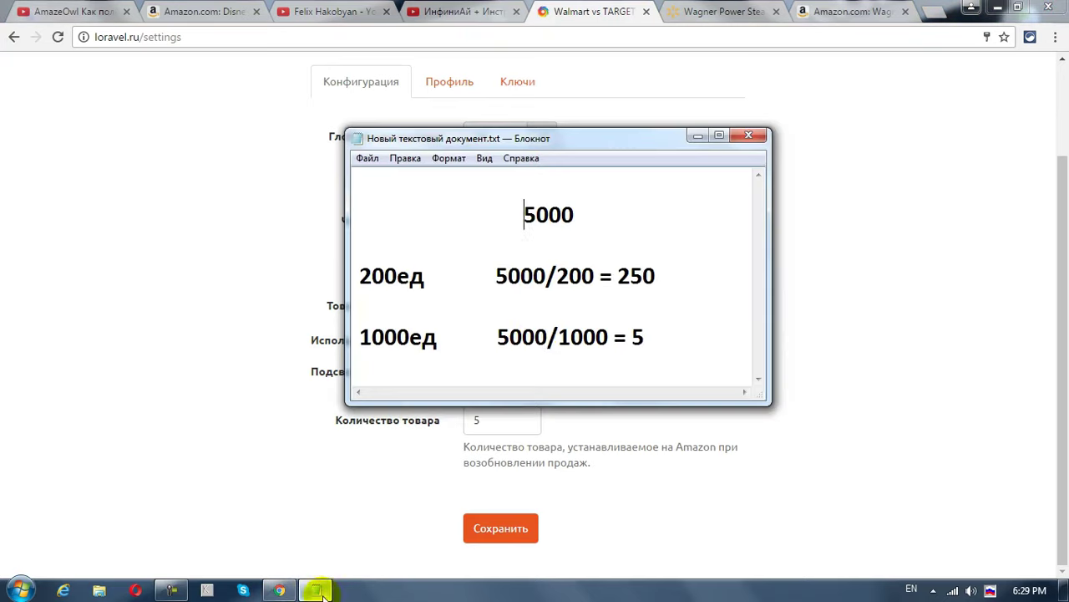
pyautogui.moveTo(588, 140); pyautogui.dragTo(555, 137)
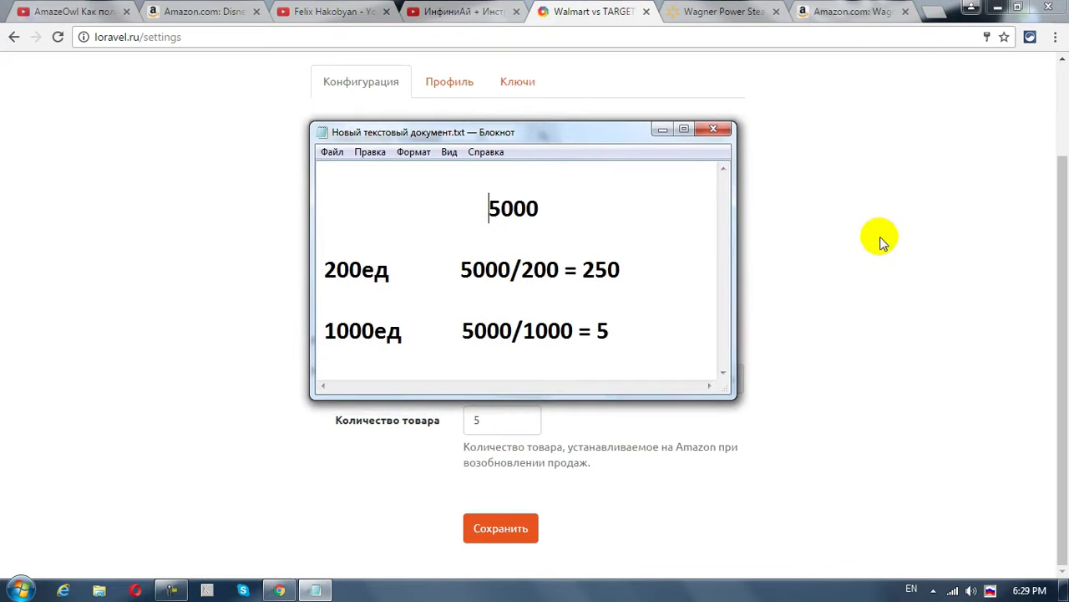
pyautogui.click(627, 330)
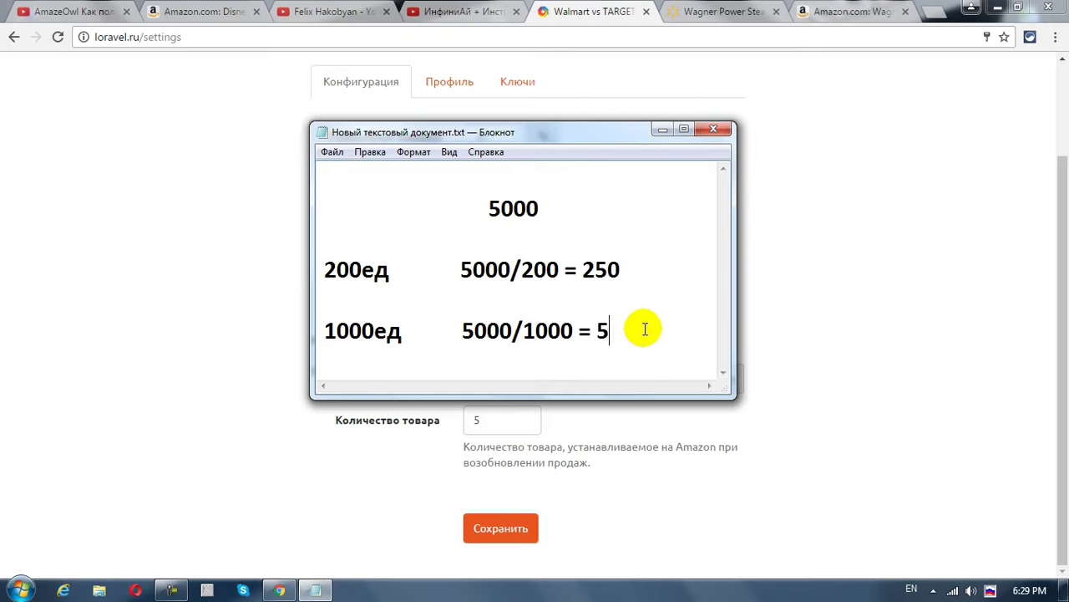
pyautogui.moveTo(539, 206); pyautogui.dragTo(481, 208)
pyautogui.click(544, 209)
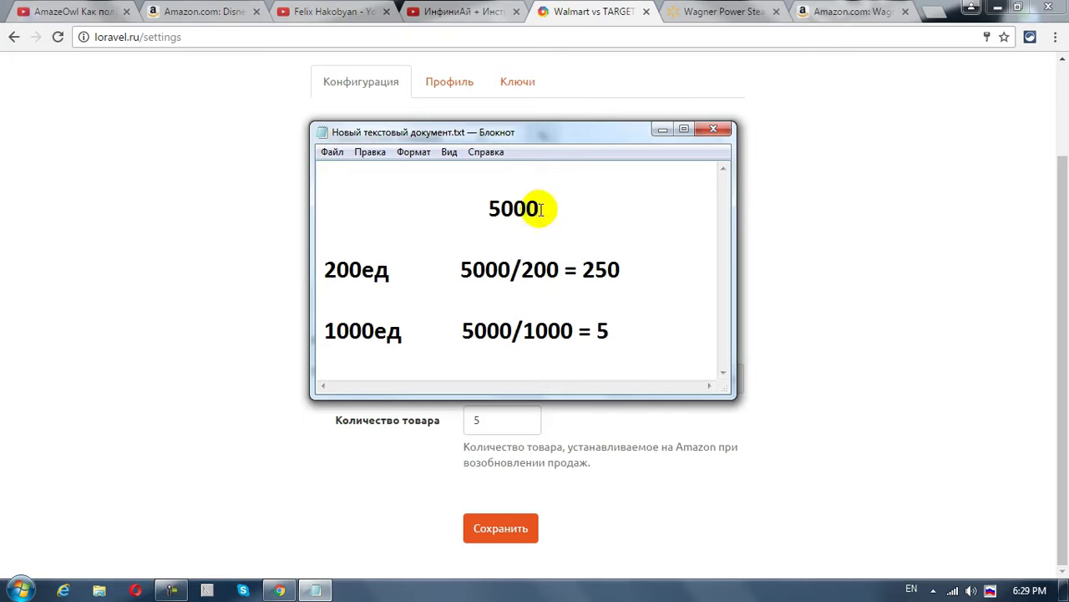
pyautogui.moveTo(540, 208); pyautogui.dragTo(489, 208)
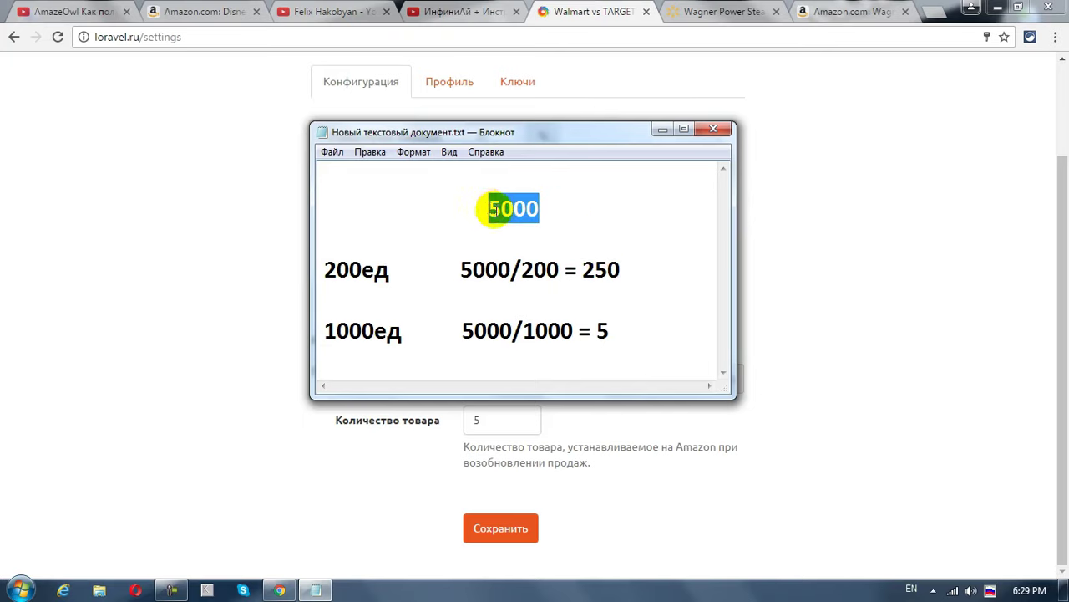
pyautogui.click(544, 208)
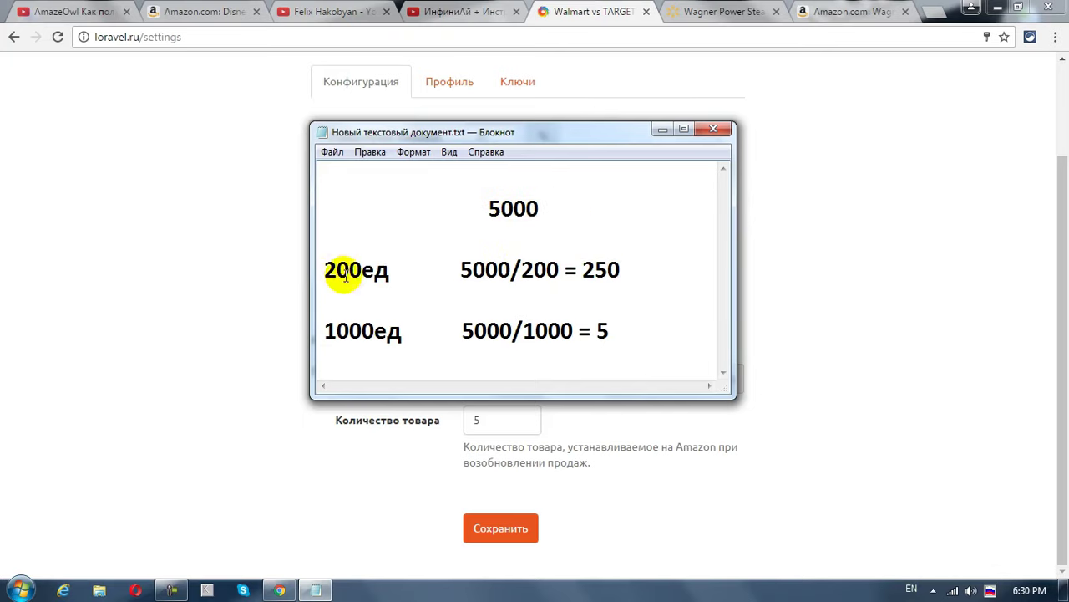
# - Highlight the 200-unit calculation and its quotient in the notes, and compare it with the check frequency setting
pyautogui.moveTo(326, 269); pyautogui.dragTo(394, 268)
pyautogui.click(396, 270)
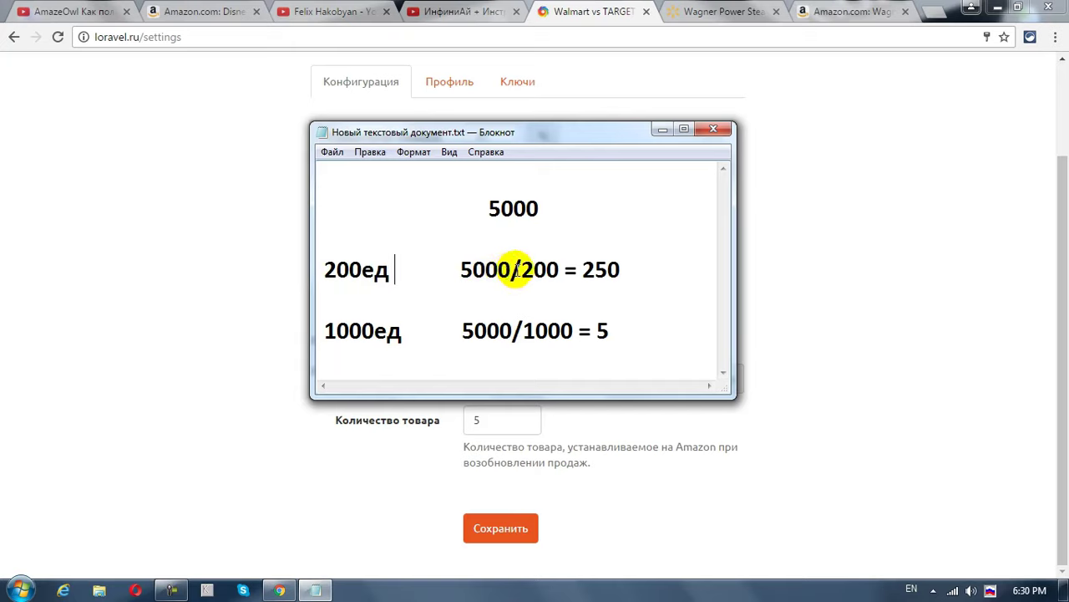
pyautogui.moveTo(512, 270); pyautogui.dragTo(640, 269)
pyautogui.click(583, 269)
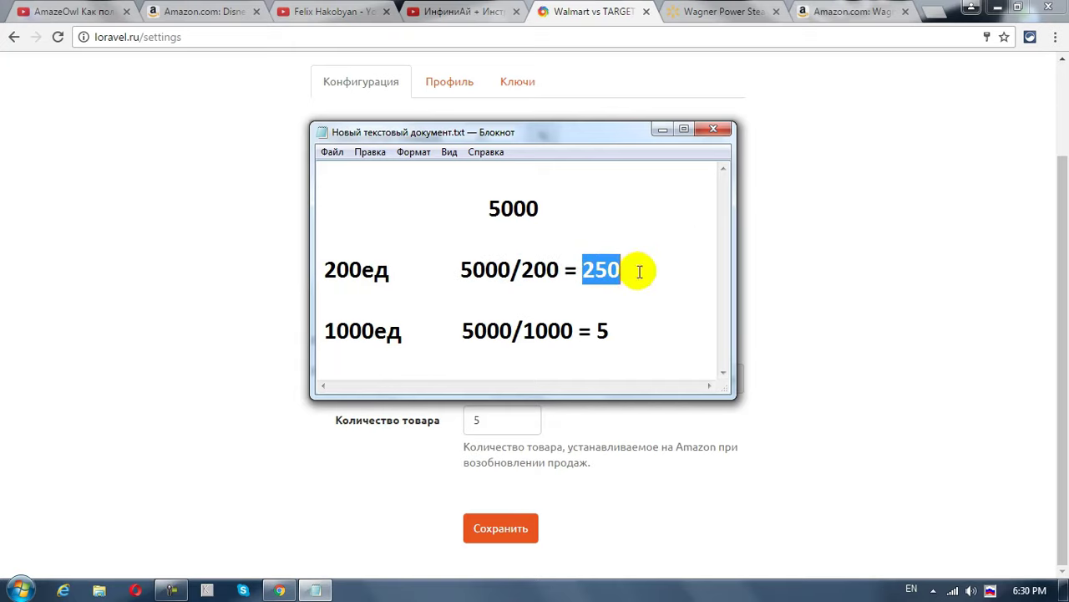
pyautogui.click(660, 130)
pyautogui.click(501, 223)
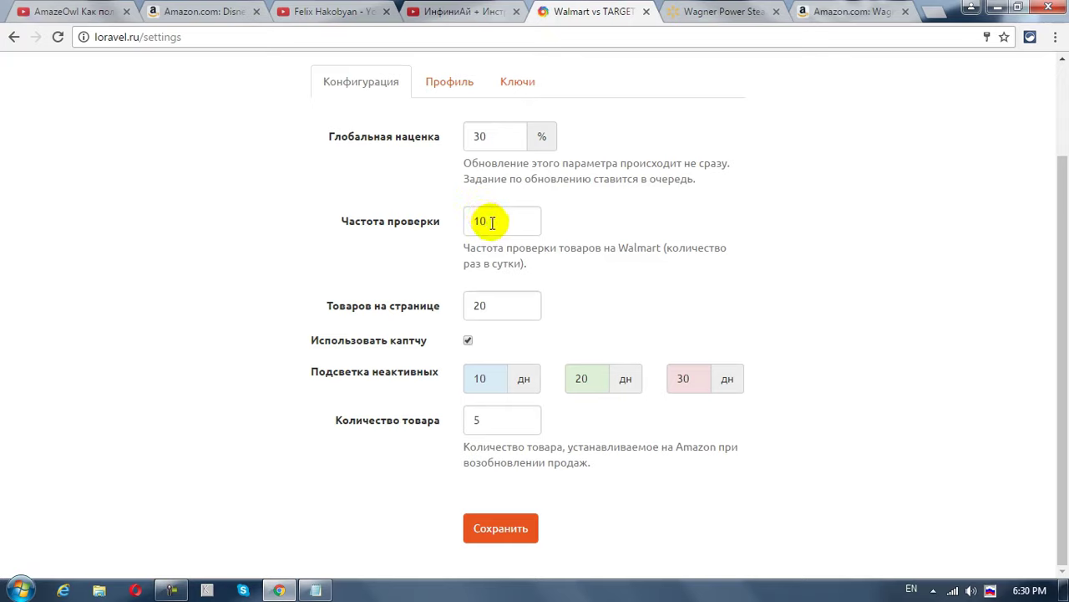
# - Reopen the notes to examine the 1000-unit calculation and its result, and minimize them again
pyautogui.click(320, 592)
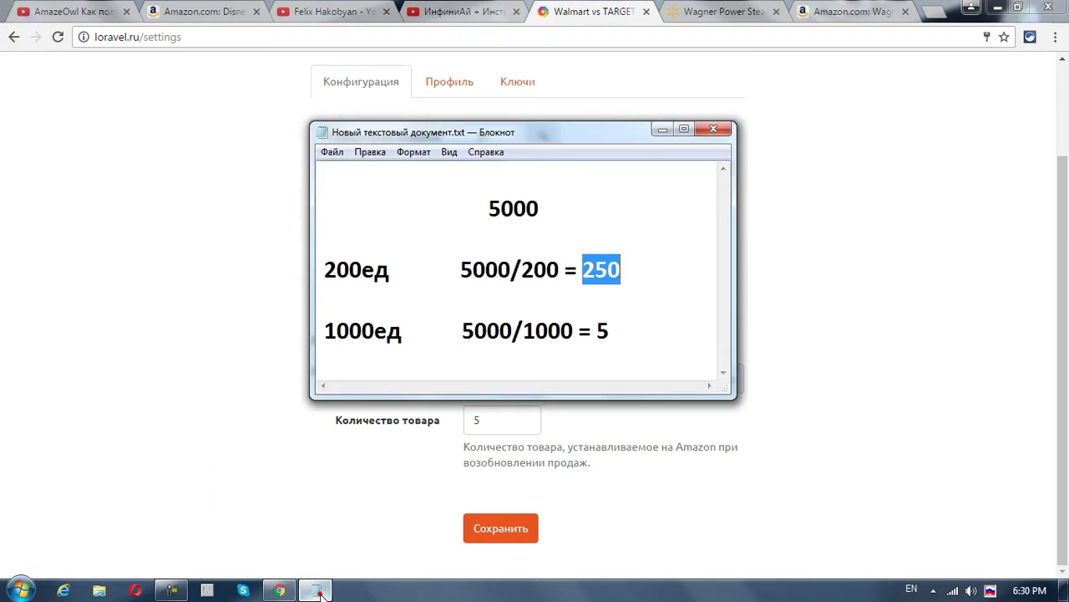
pyautogui.moveTo(403, 331); pyautogui.dragTo(325, 331)
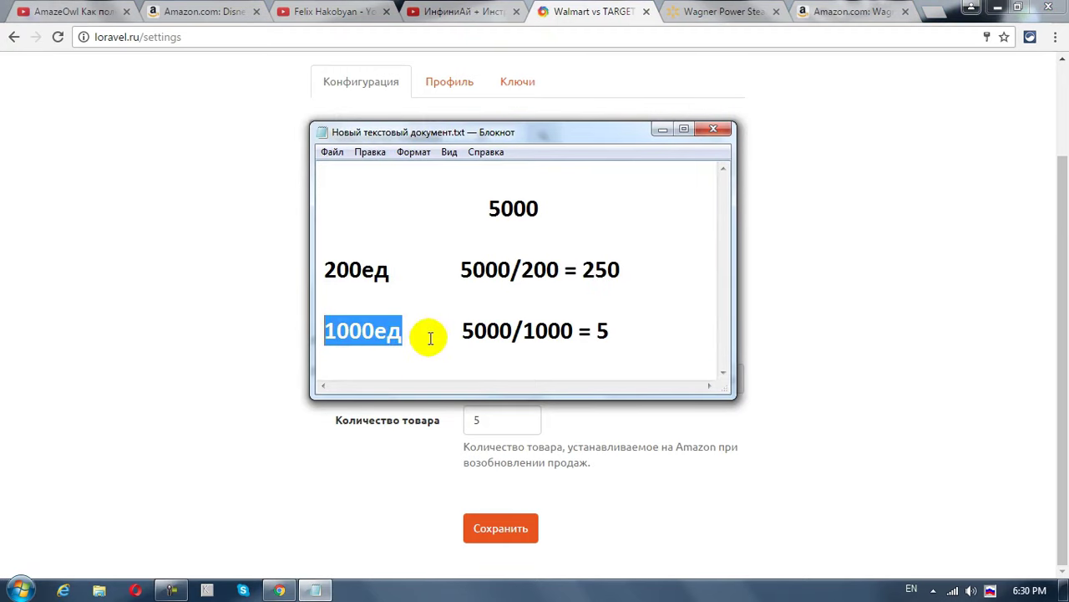
pyautogui.moveTo(461, 330); pyautogui.dragTo(571, 331)
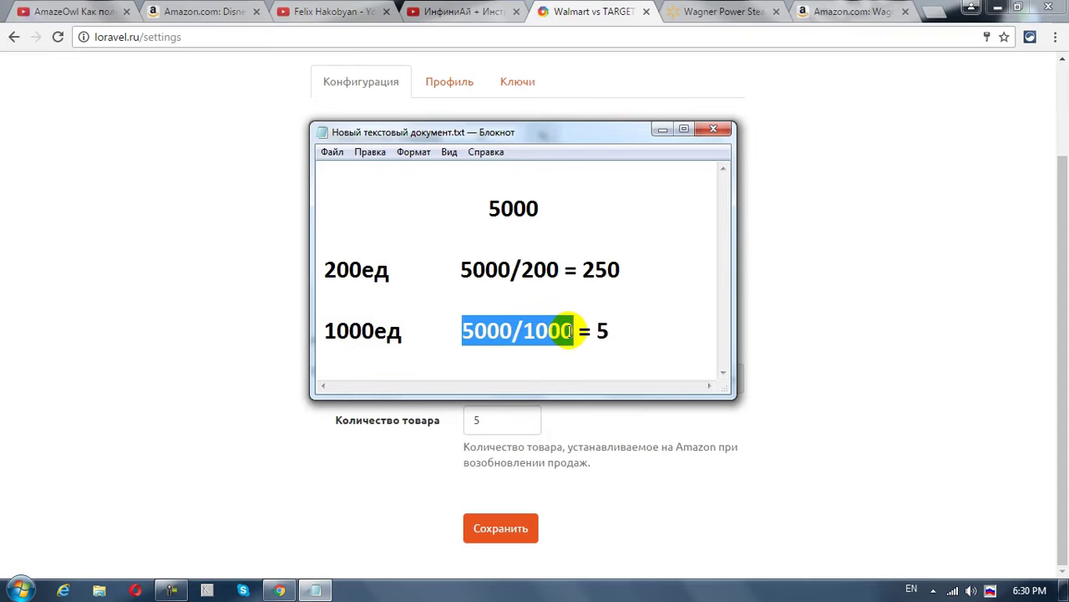
pyautogui.click(588, 331)
pyautogui.doubleClick(603, 331)
pyautogui.click(616, 330)
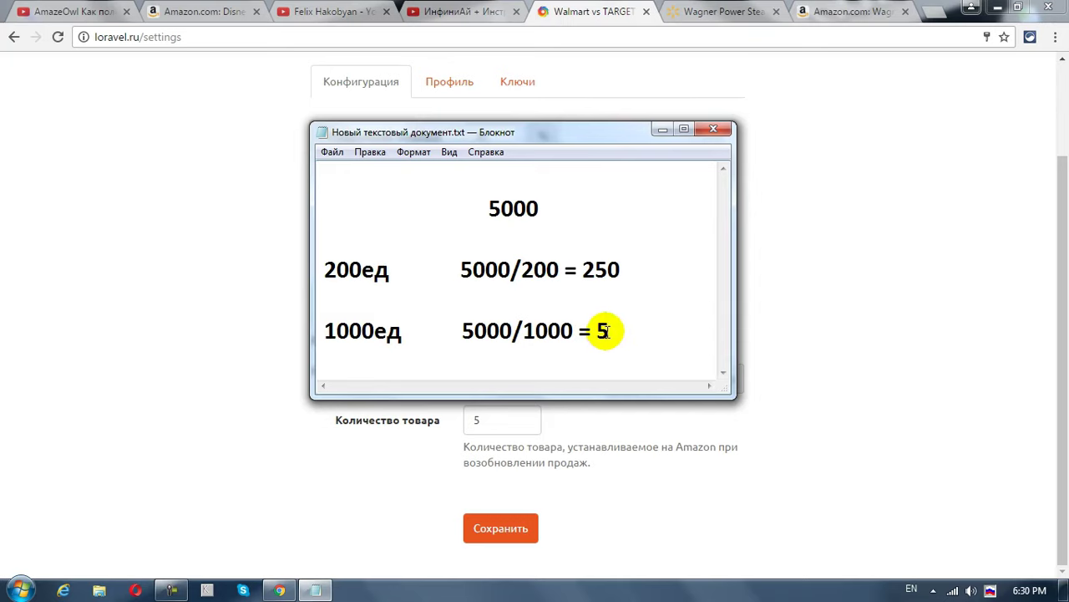
pyautogui.click(661, 131)
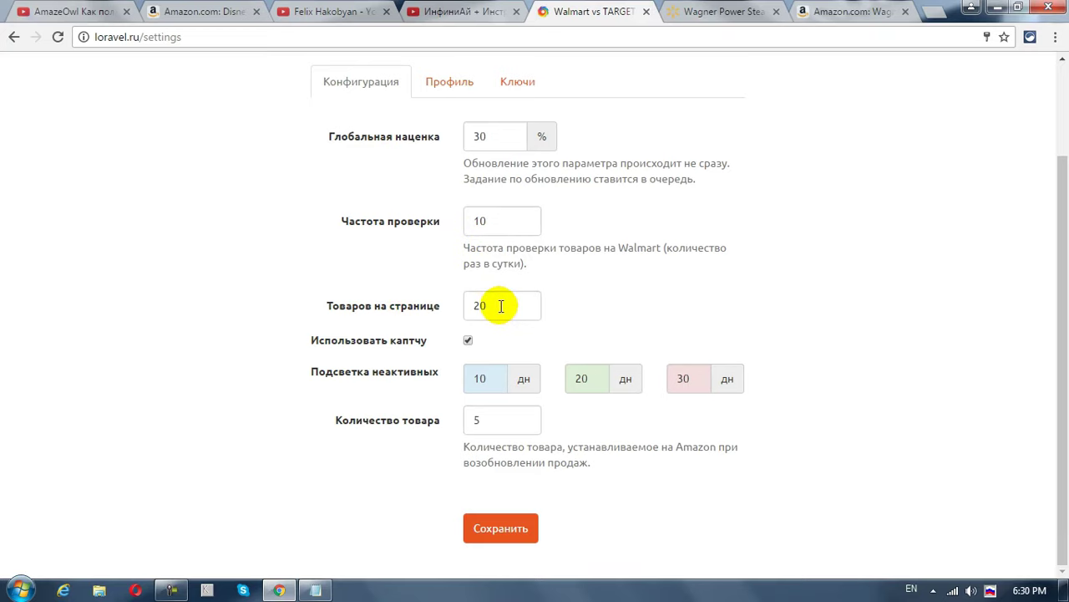
# - Review the items per page, captcha and inactive-product highlighting settings, and open the product list
pyautogui.moveTo(1060, 306); pyautogui.dragTo(1065, 201)
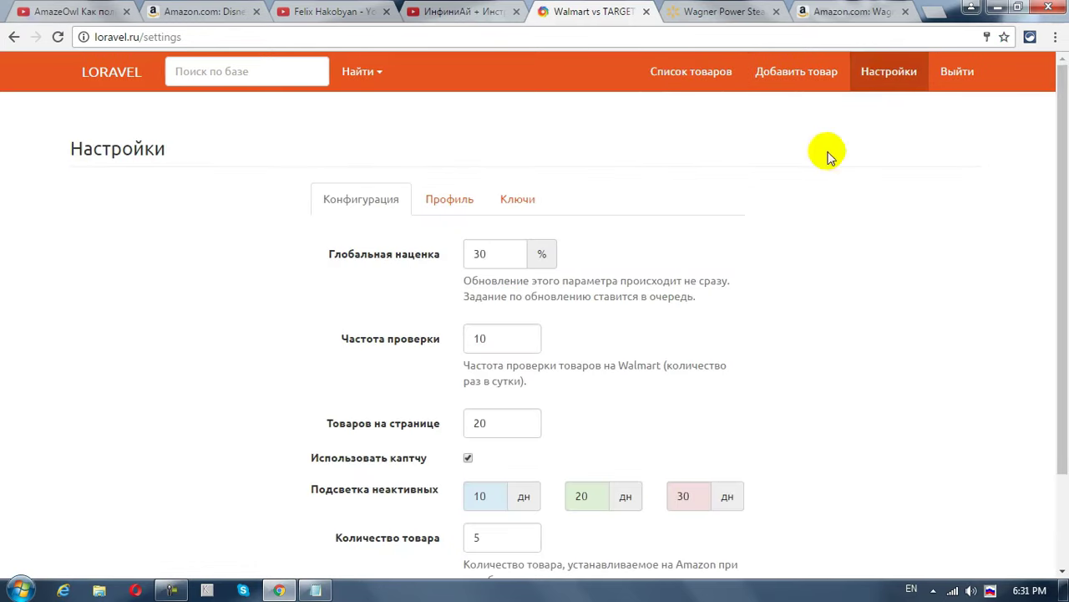
pyautogui.scroll(-2, 615, 243)
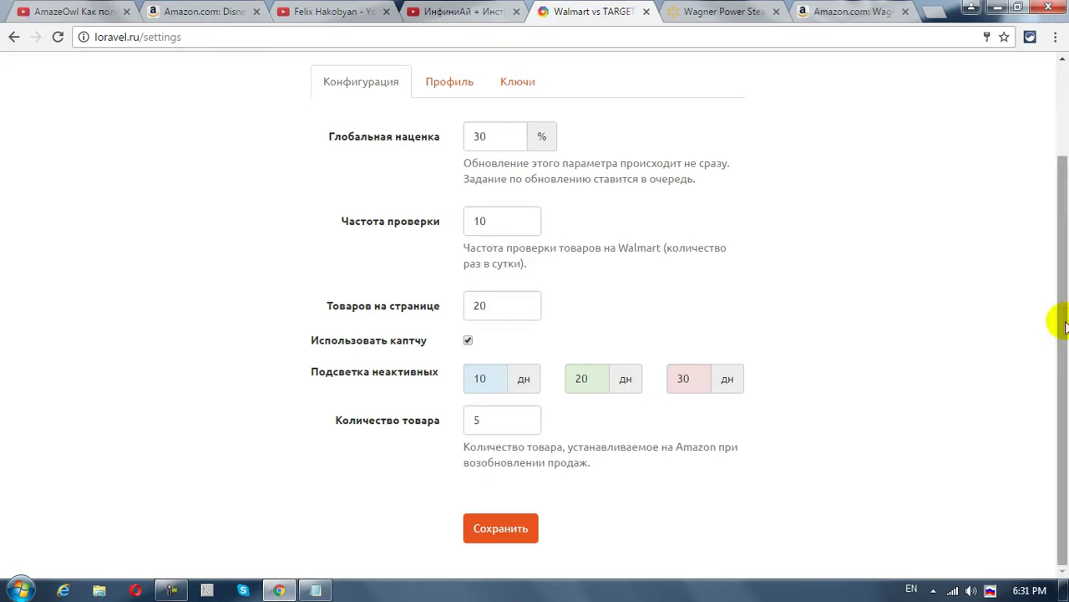
pyautogui.scroll(1, 1060, 294)
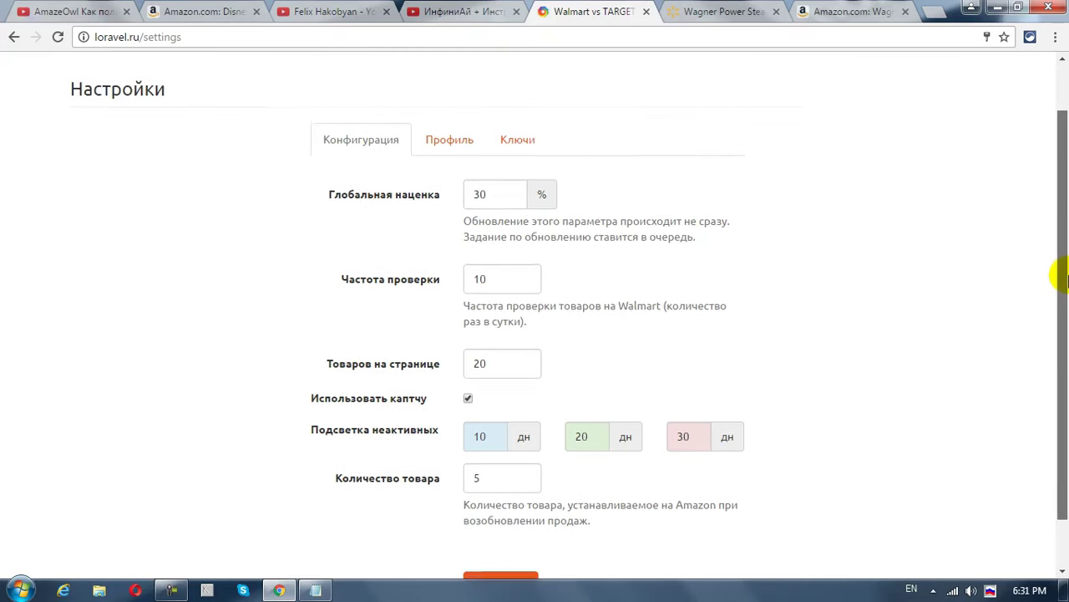
pyautogui.moveTo(1063, 280); pyautogui.dragTo(1063, 324)
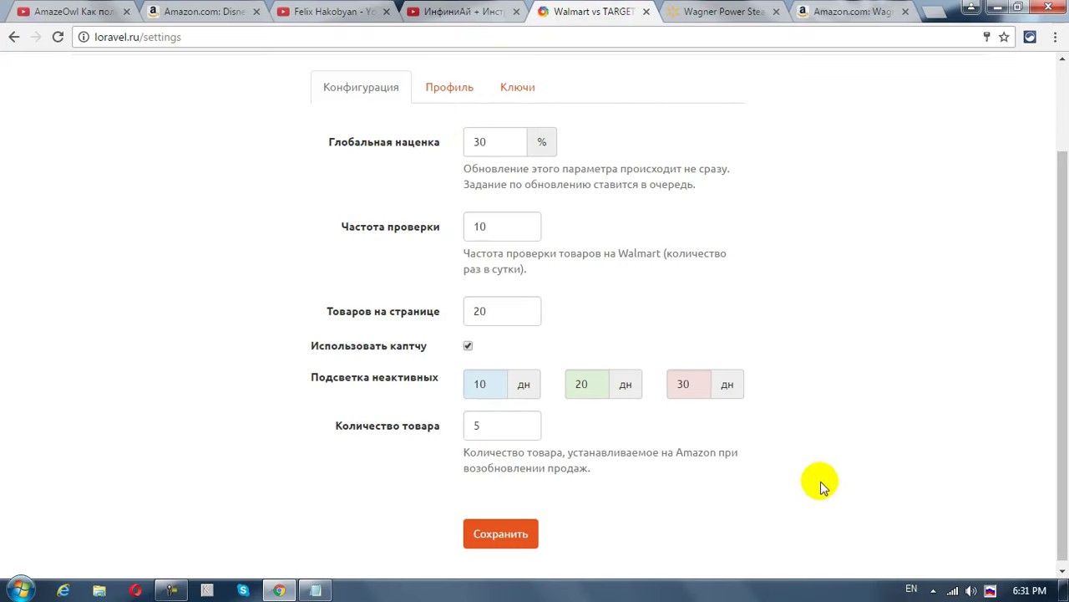
pyautogui.moveTo(1064, 378); pyautogui.dragTo(1054, 411)
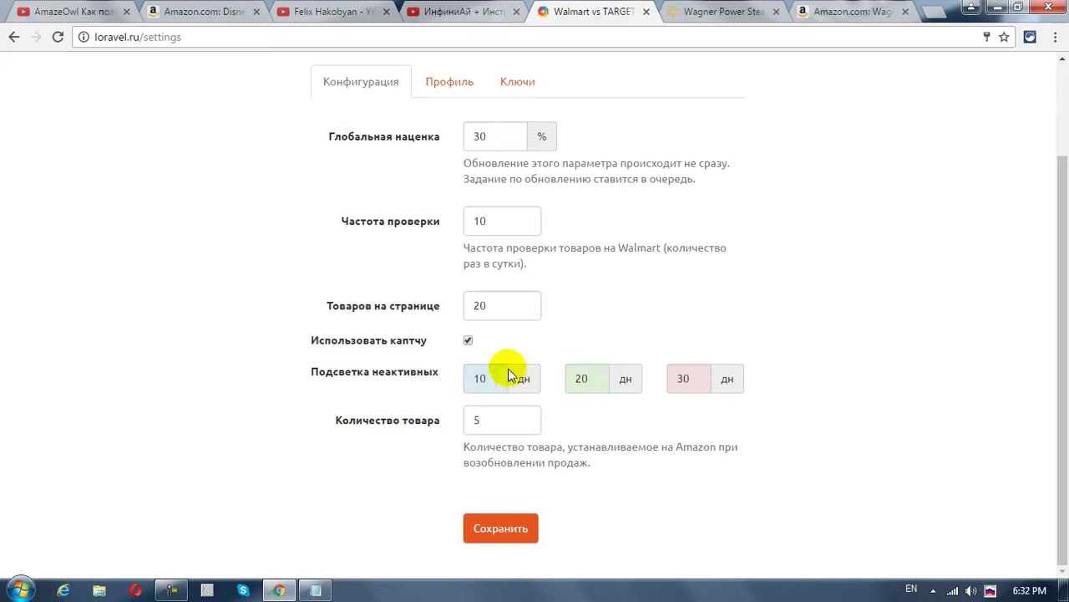
pyautogui.moveTo(1057, 405); pyautogui.dragTo(1058, 286)
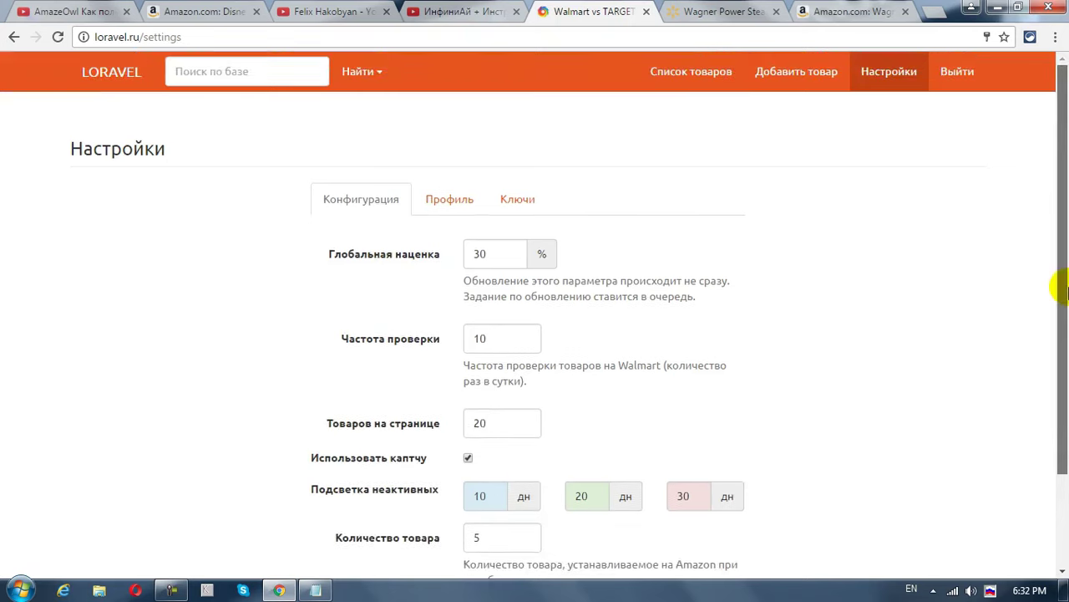
pyautogui.click(683, 75)
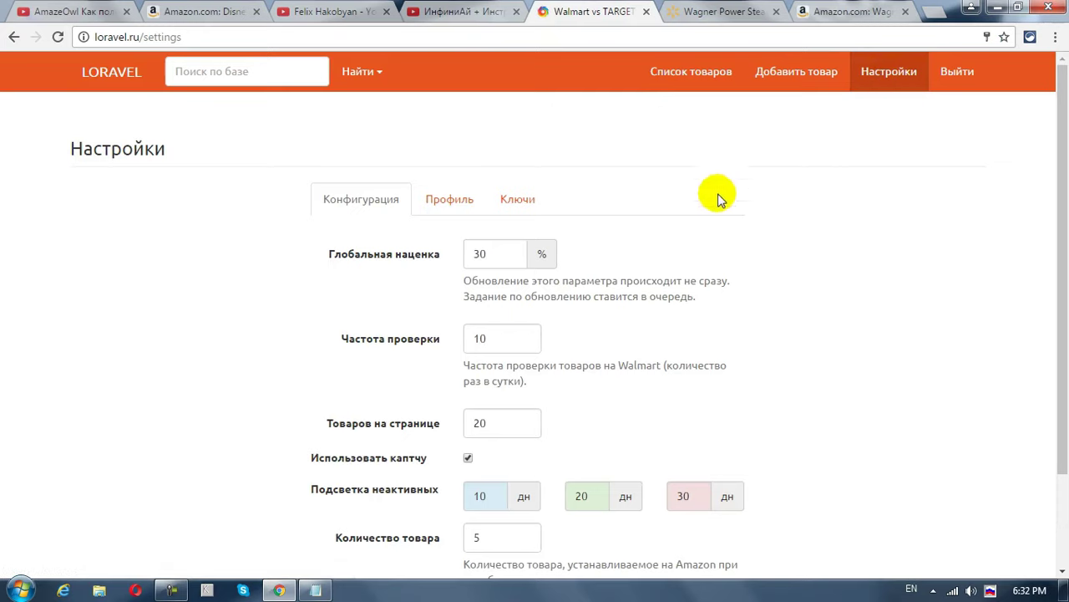
# - Examine the product quantity setting for resumed Amazon sales and save the configuration
pyautogui.scroll(-1, 719, 238)
pyautogui.scroll(-1, 715, 242)
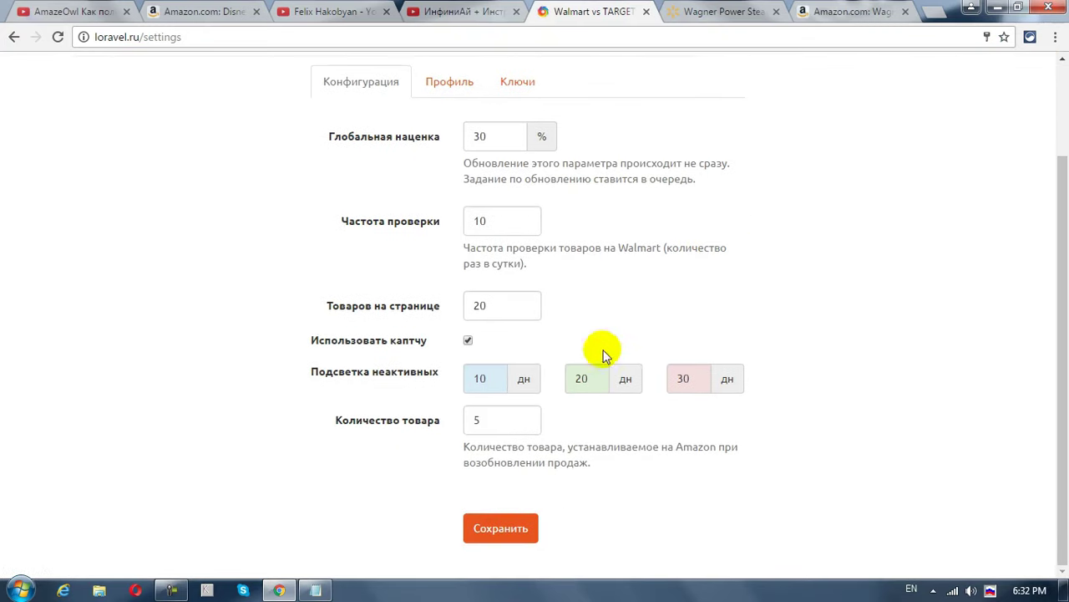
pyautogui.click(479, 421)
pyautogui.click(874, 358)
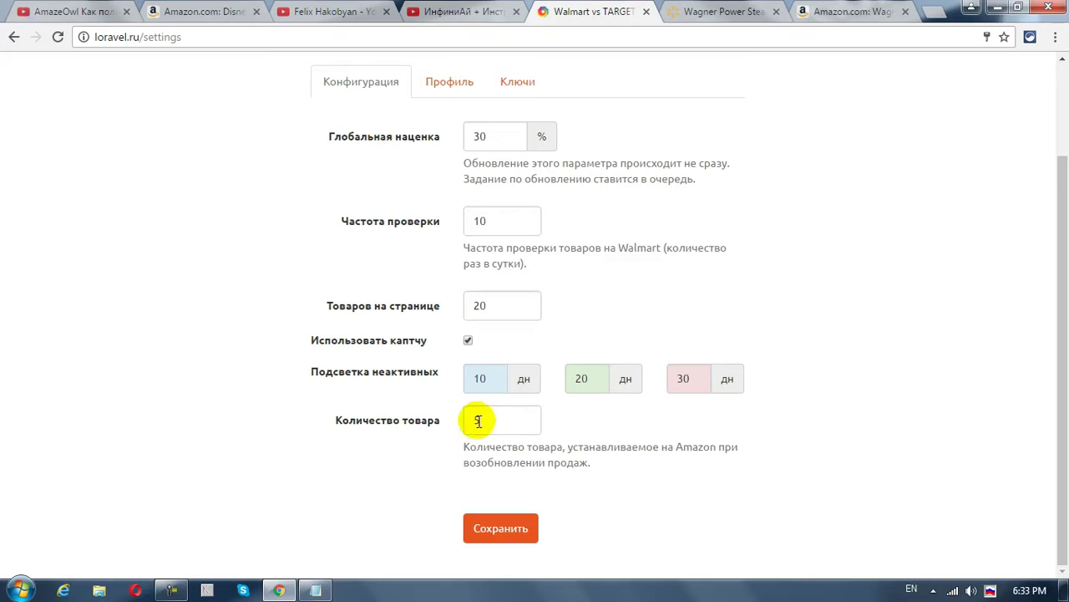
pyautogui.doubleClick(480, 422)
pyautogui.click(210, 415)
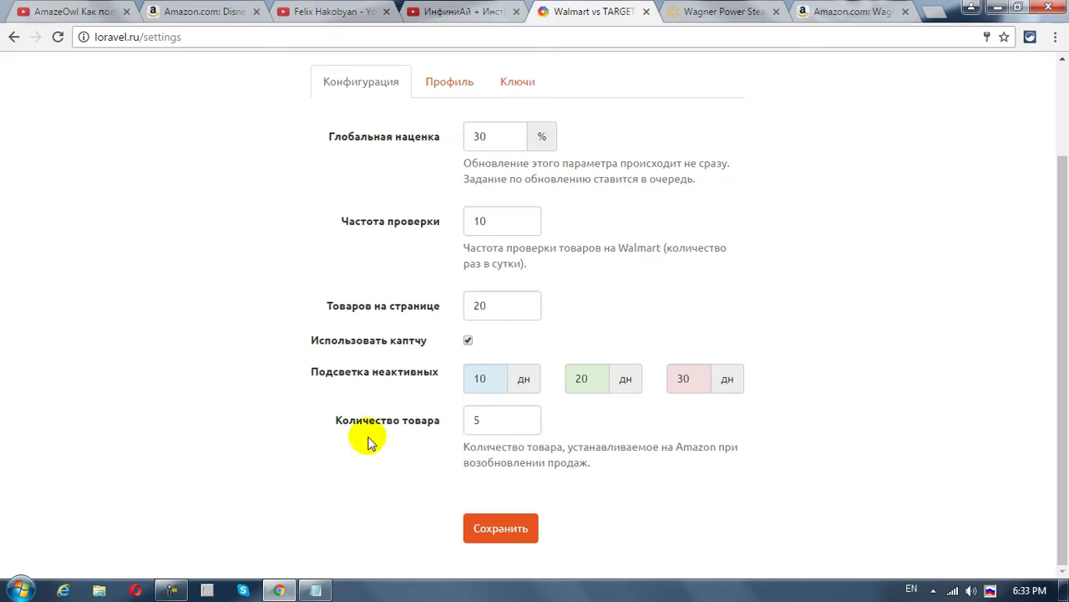
pyautogui.click(520, 528)
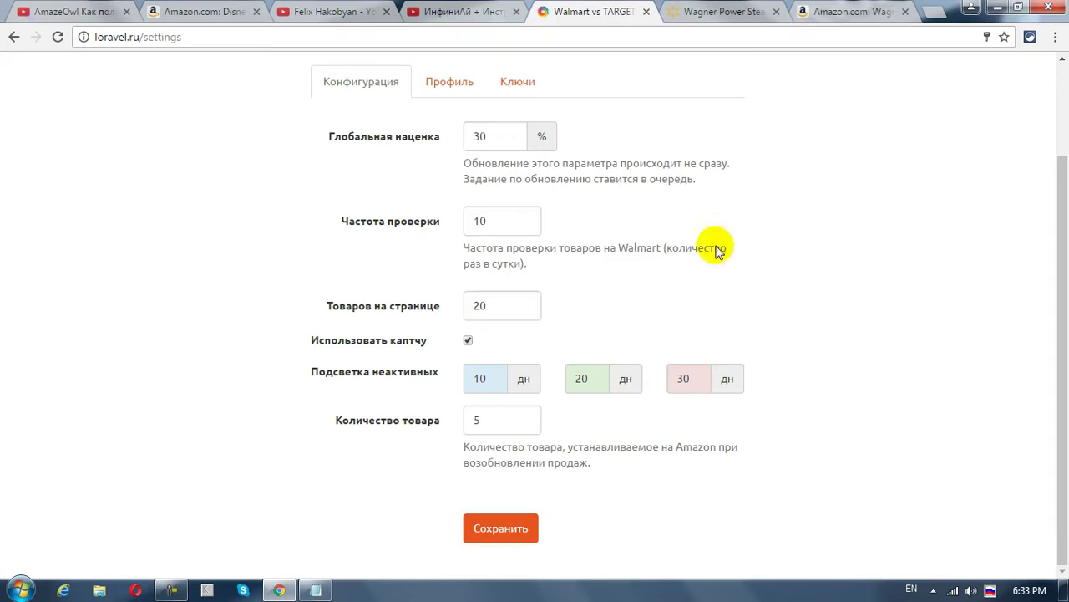
pyautogui.moveTo(1061, 377); pyautogui.dragTo(1059, 232)
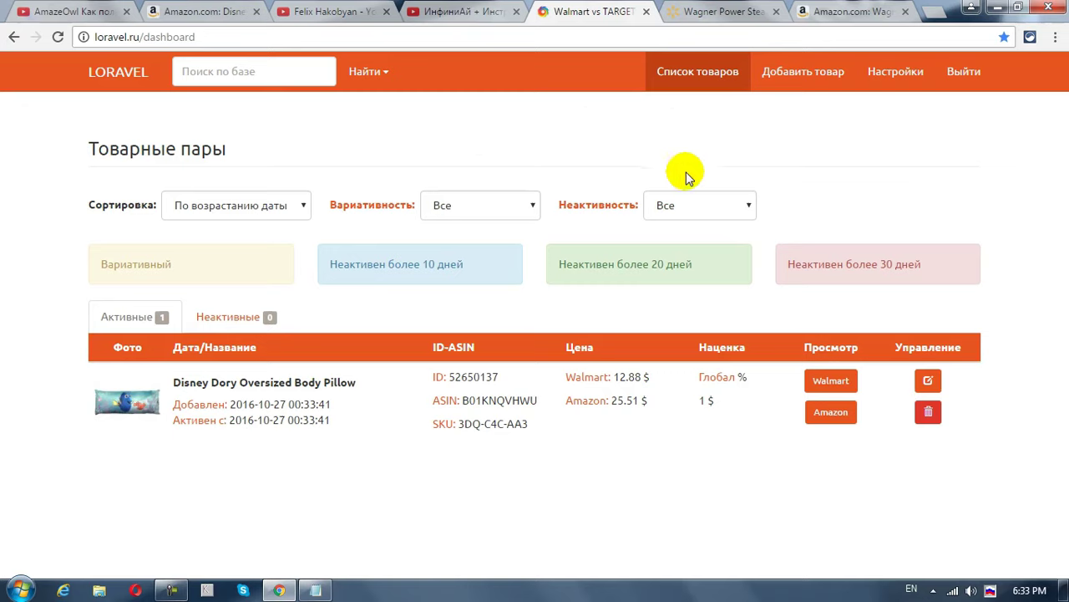
# - Open the form for adding a product and copy item ID 23070610 from the Wagner Power Steamer's Walmart page address
pyautogui.click(807, 79)
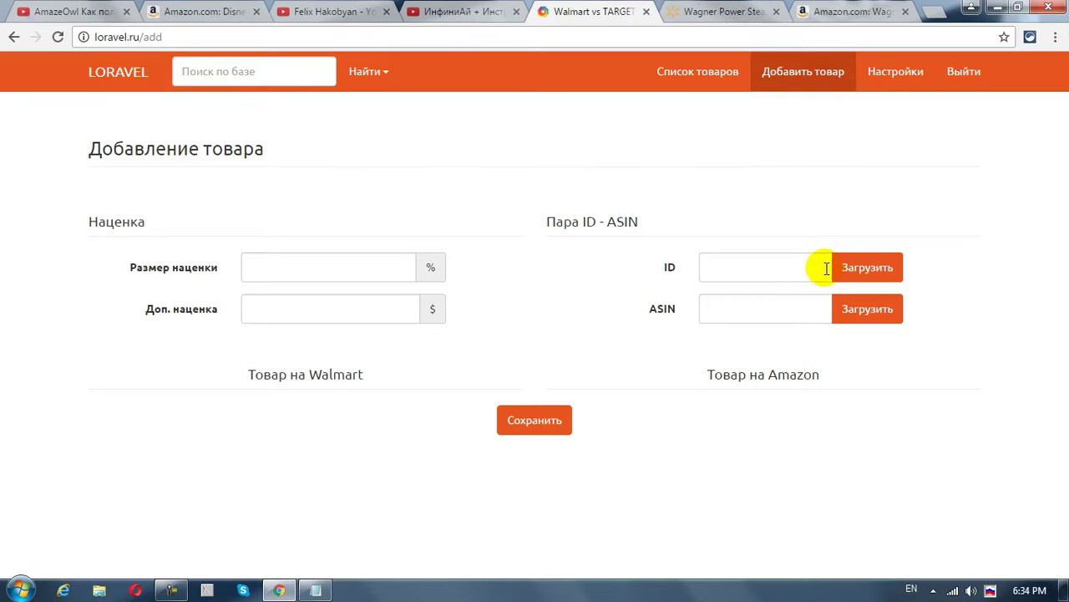
pyautogui.click(752, 10)
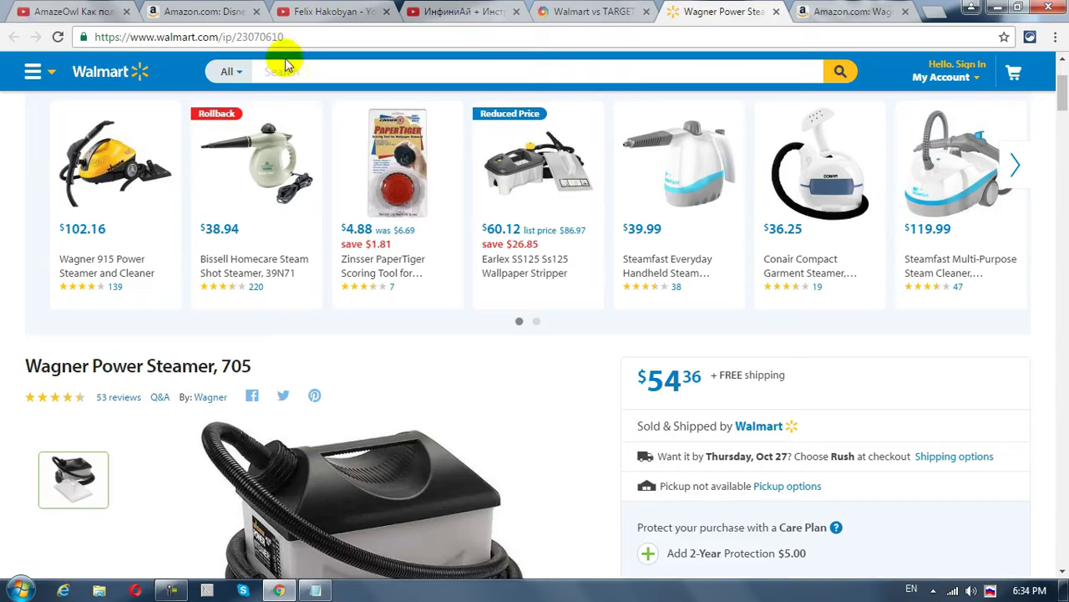
pyautogui.doubleClick(257, 37)
pyautogui.rightClick(261, 37)
pyautogui.click(308, 93)
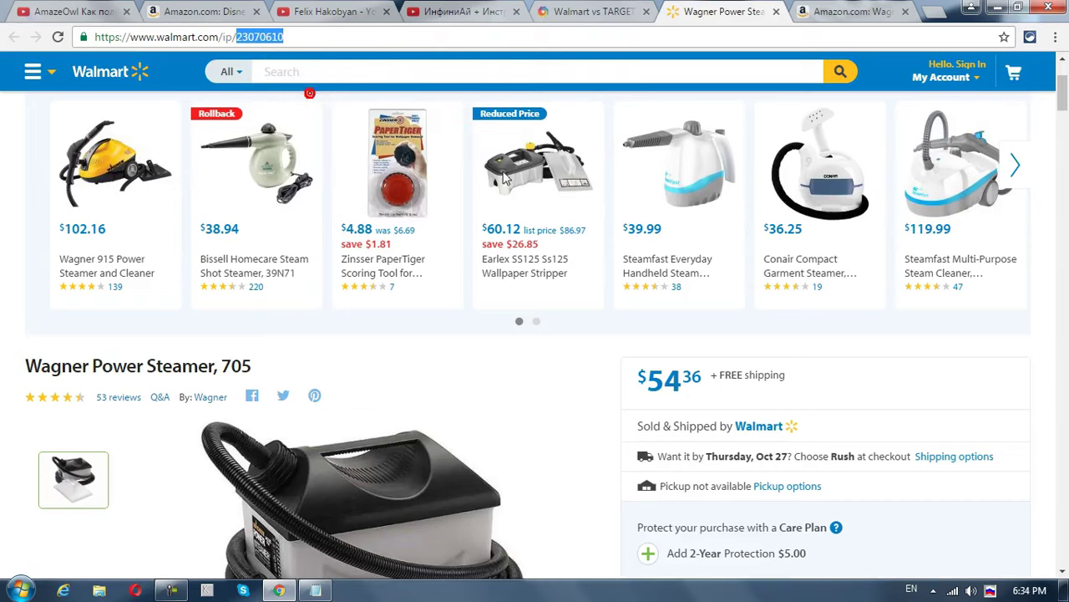
pyautogui.moveTo(1062, 103)
pyautogui.mouseDown()
pyautogui.moveTo(1062, 112)
pyautogui.moveTo(1059, 95)
pyautogui.moveTo(1061, 117)
pyautogui.mouseUp()
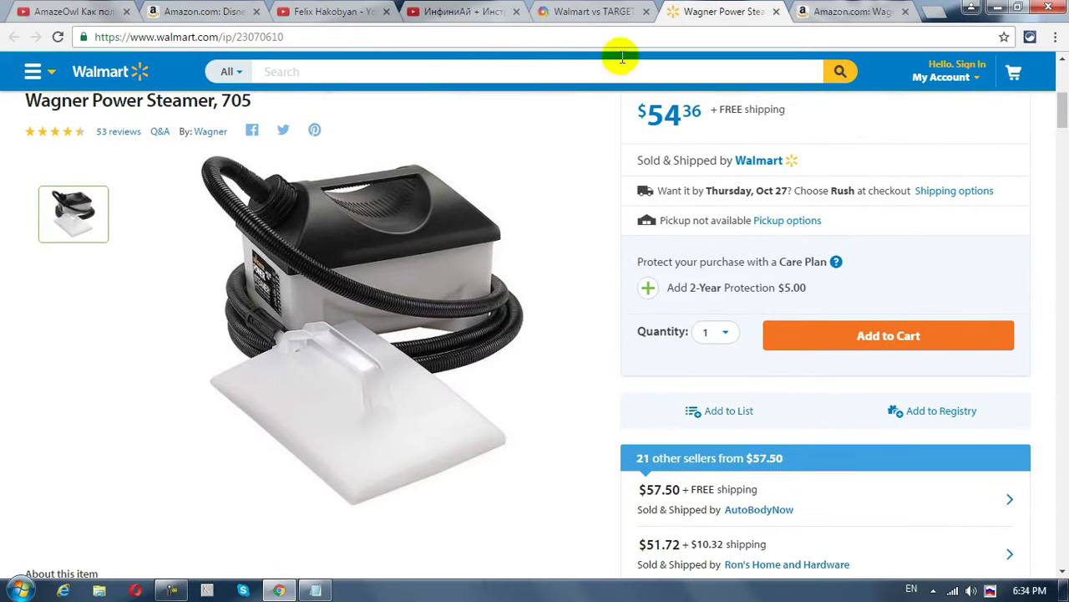
# - Return to Loravel's new product form, enter 23070610 as the Walmart ID and load the item
pyautogui.click(595, 12)
pyautogui.click(710, 268)
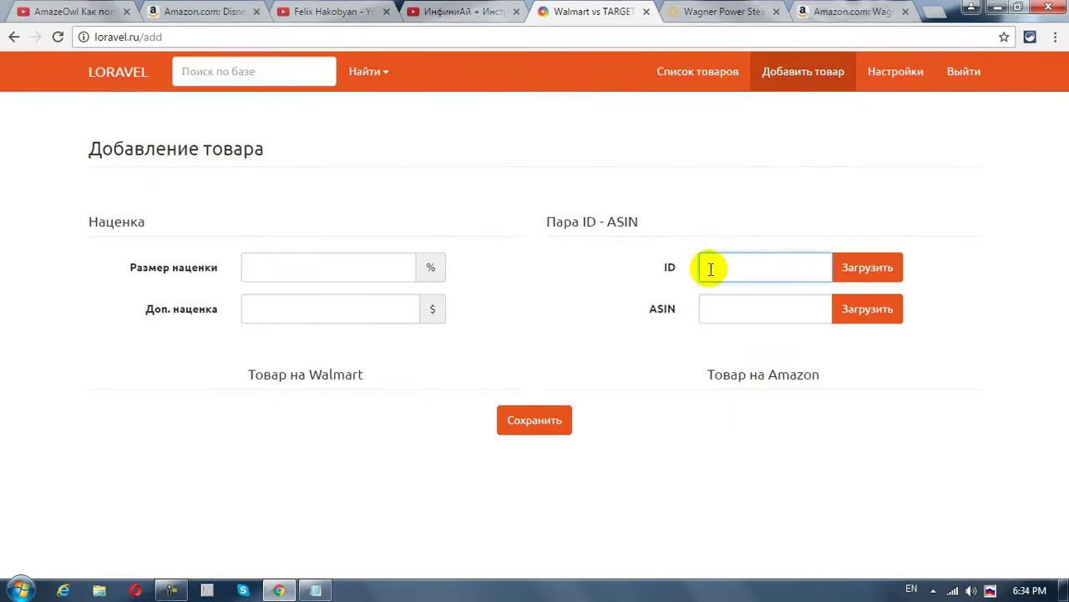
pyautogui.rightClick(710, 268)
pyautogui.click(726, 363)
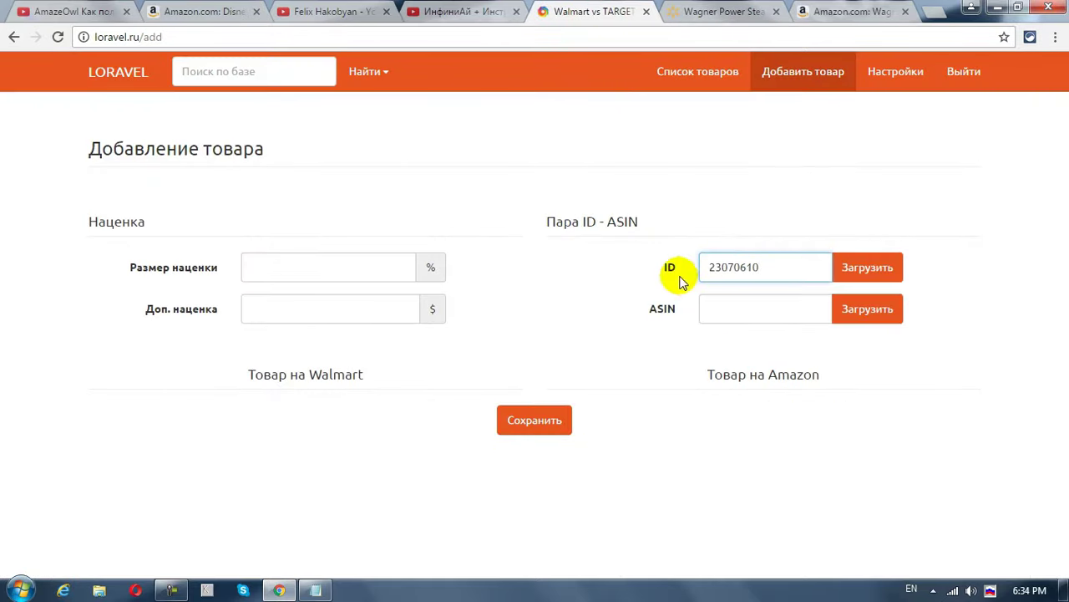
pyautogui.click(877, 270)
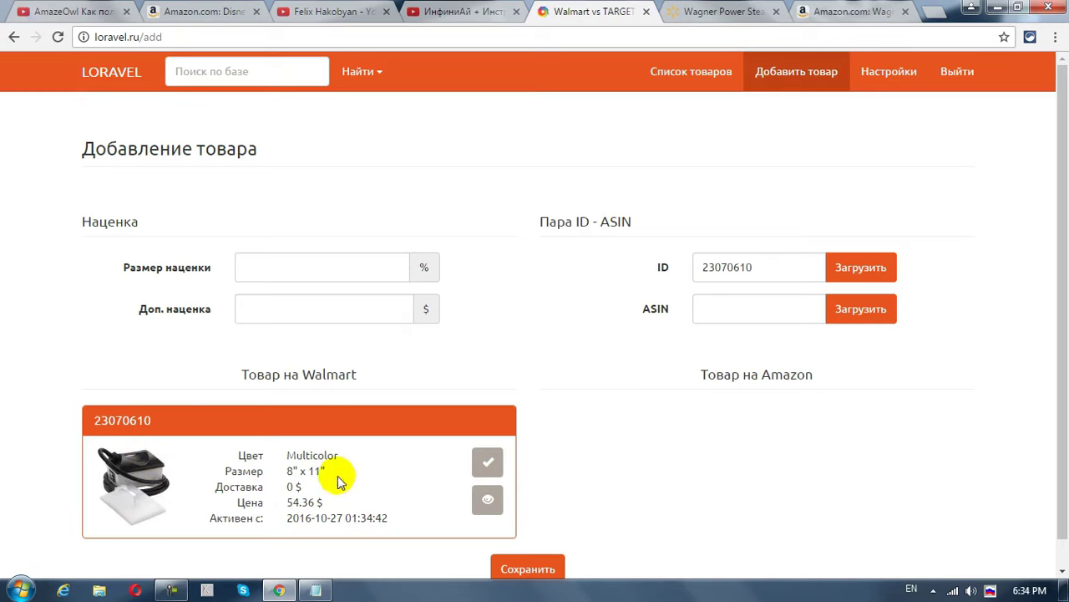
# - Copy ASIN B0026SZFIG from the Wagner steamer's Amazon page address into the new product form and load the item
pyautogui.click(848, 11)
pyautogui.doubleClick(272, 37)
pyautogui.rightClick(272, 38)
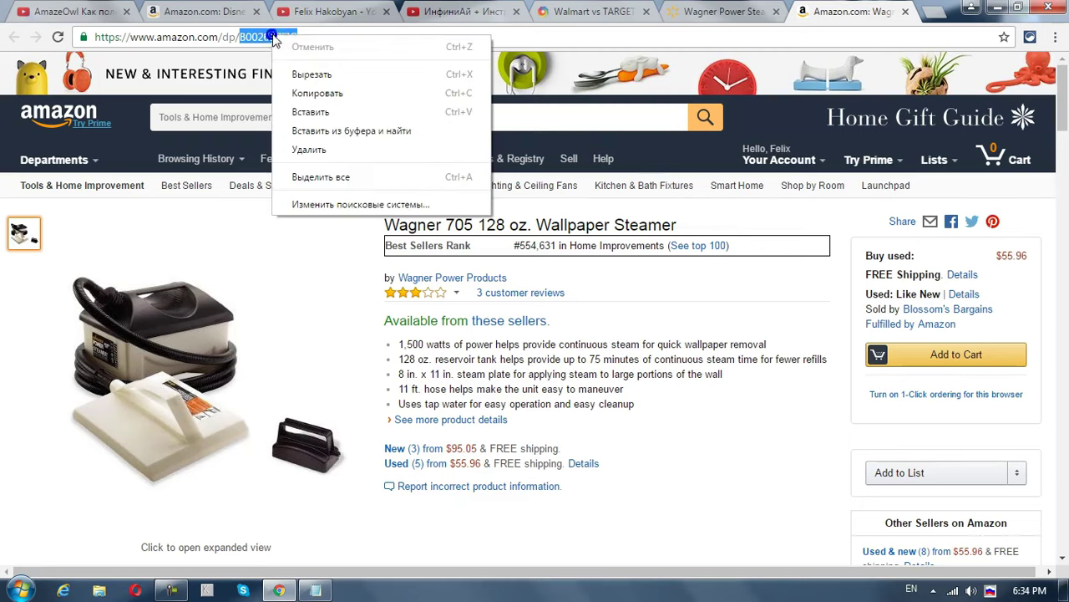
pyautogui.click(309, 92)
pyautogui.click(585, 11)
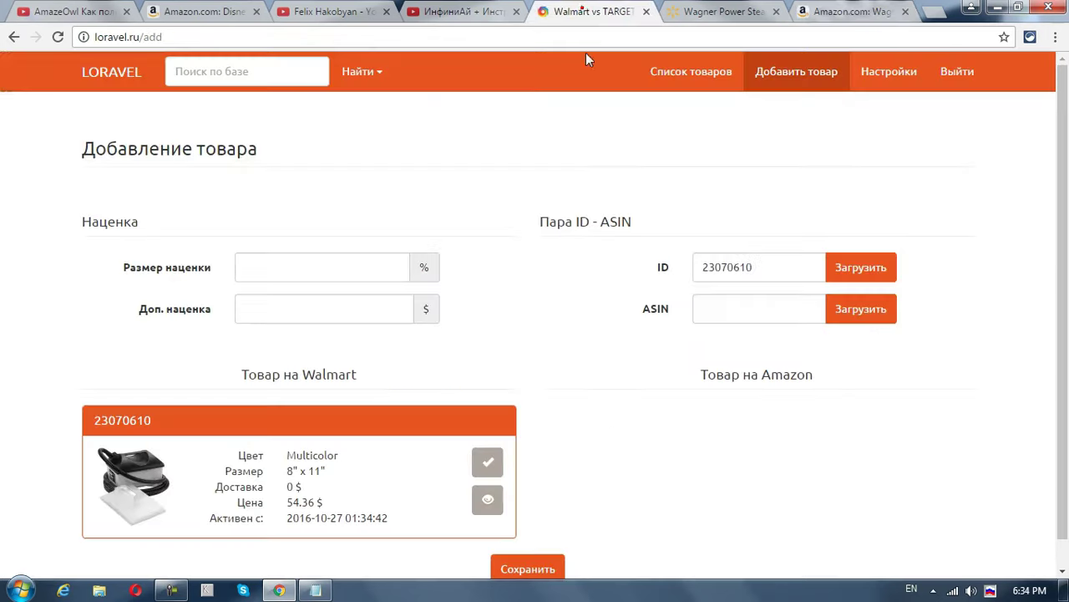
pyautogui.rightClick(713, 309)
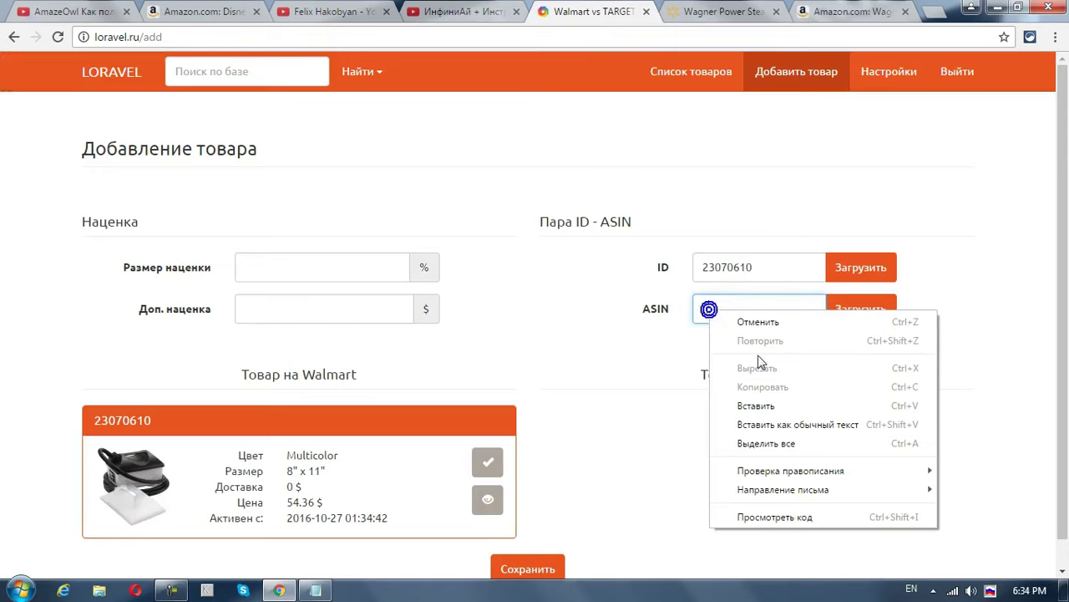
pyautogui.click(769, 410)
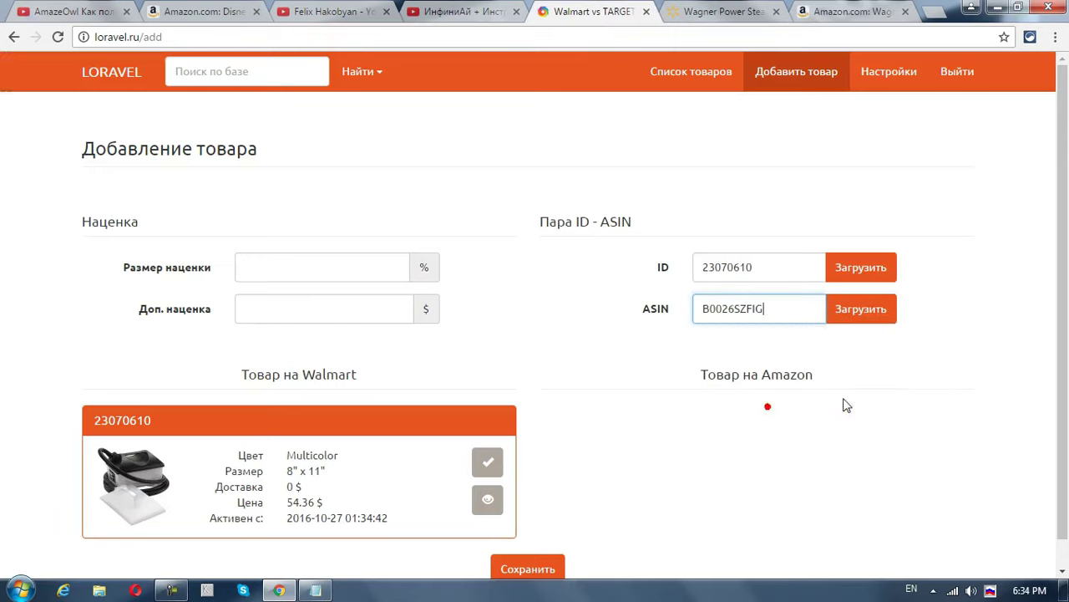
pyautogui.click(865, 307)
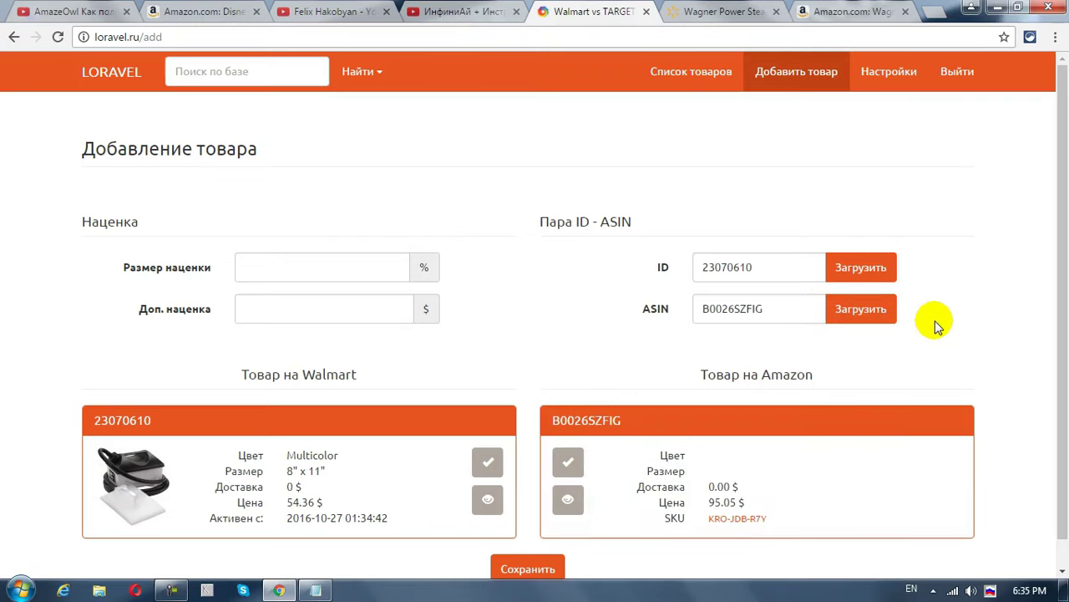
# - Match the loaded Walmart steamer with the Amazon item as pair 1, and check the item's page on the Walmart site
pyautogui.moveTo(1061, 285); pyautogui.dragTo(1062, 311)
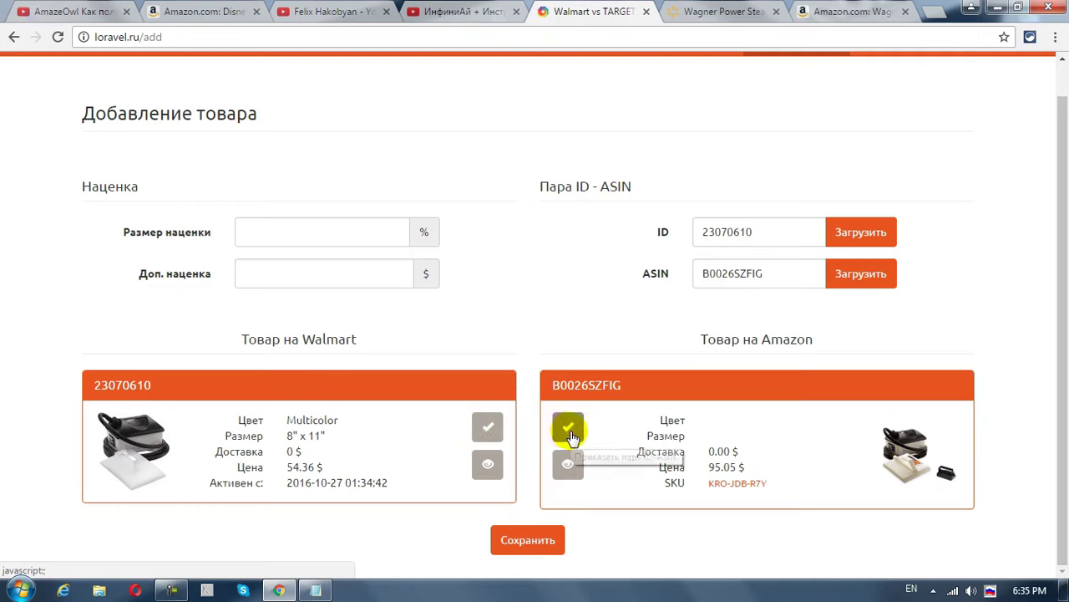
pyautogui.click(486, 427)
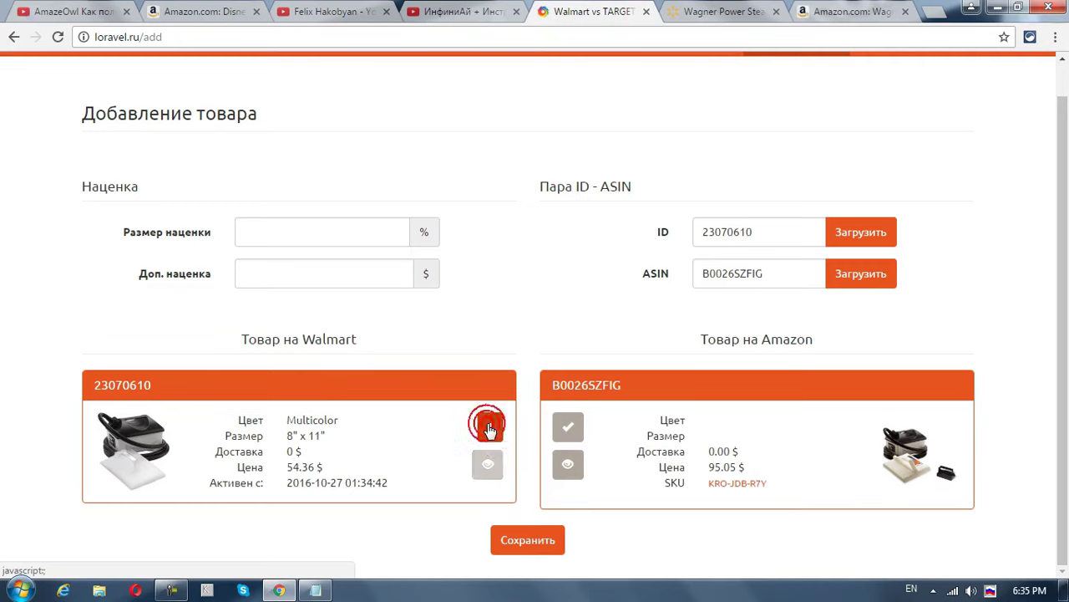
pyautogui.click(567, 431)
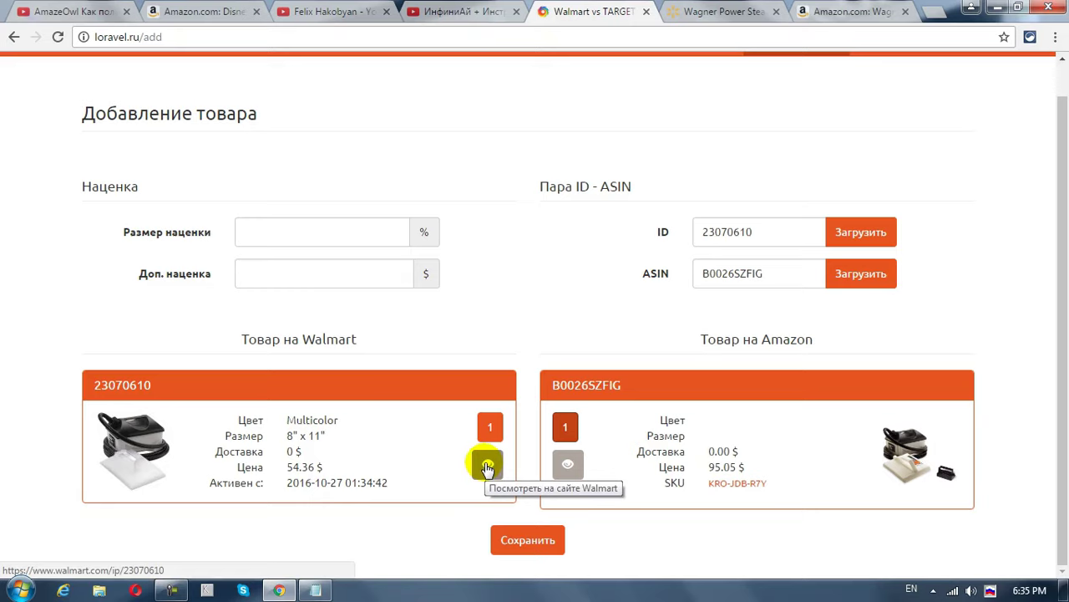
pyautogui.click(488, 466)
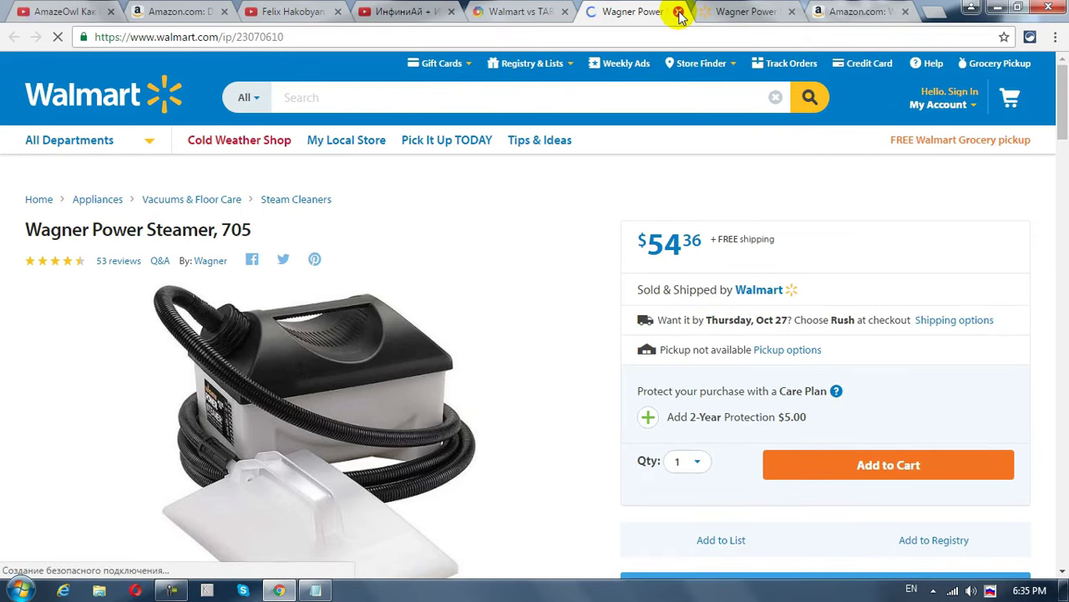
pyautogui.click(679, 13)
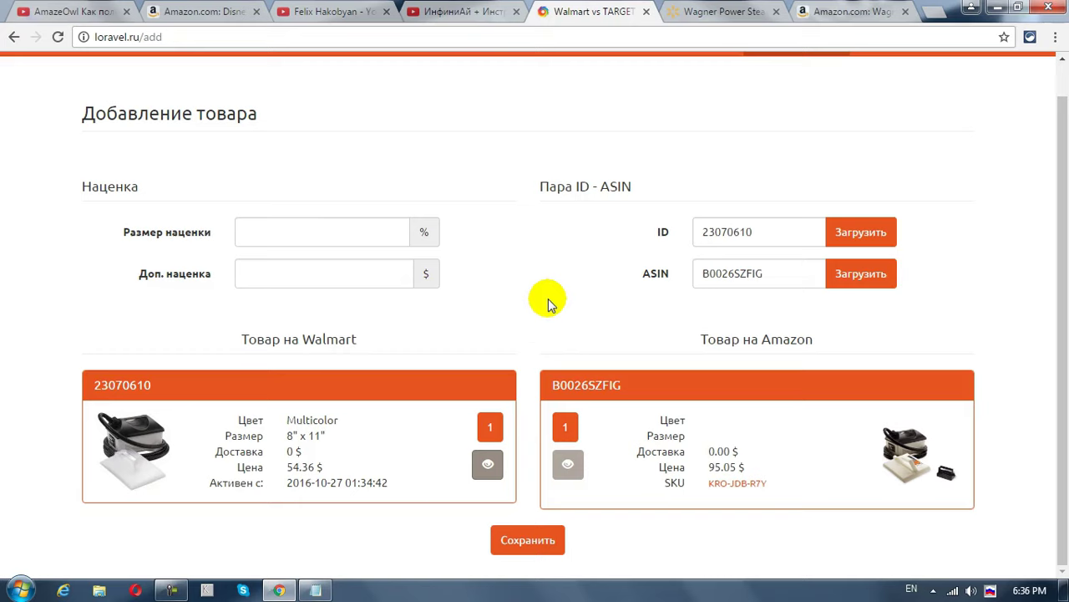
# - Leave the percentage and dollar markup fields empty and save the Wagner steamer pair to the product list
pyautogui.click(306, 231)
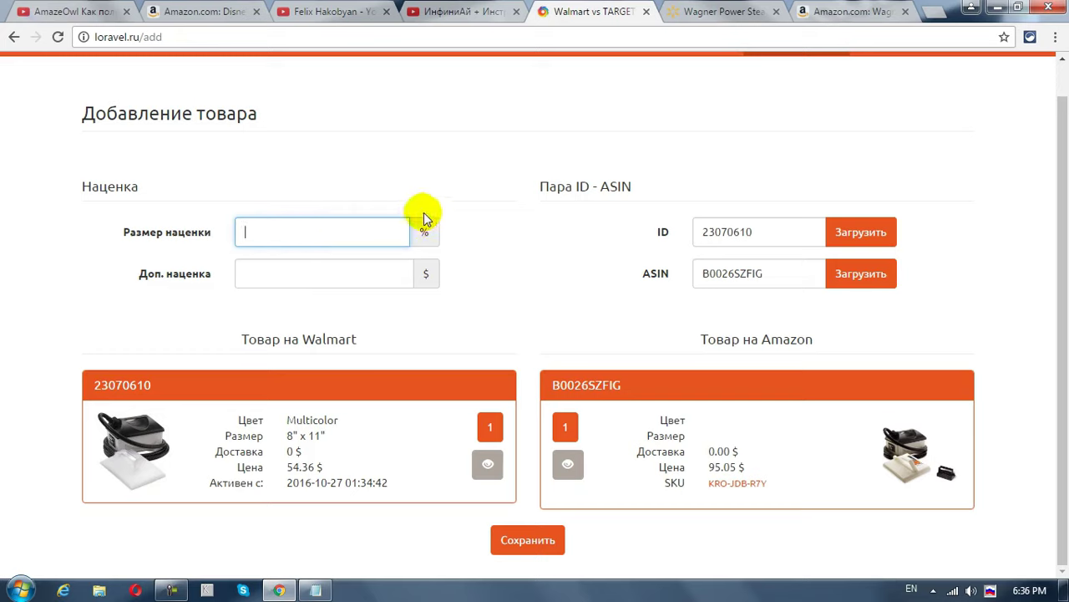
pyautogui.click(321, 276)
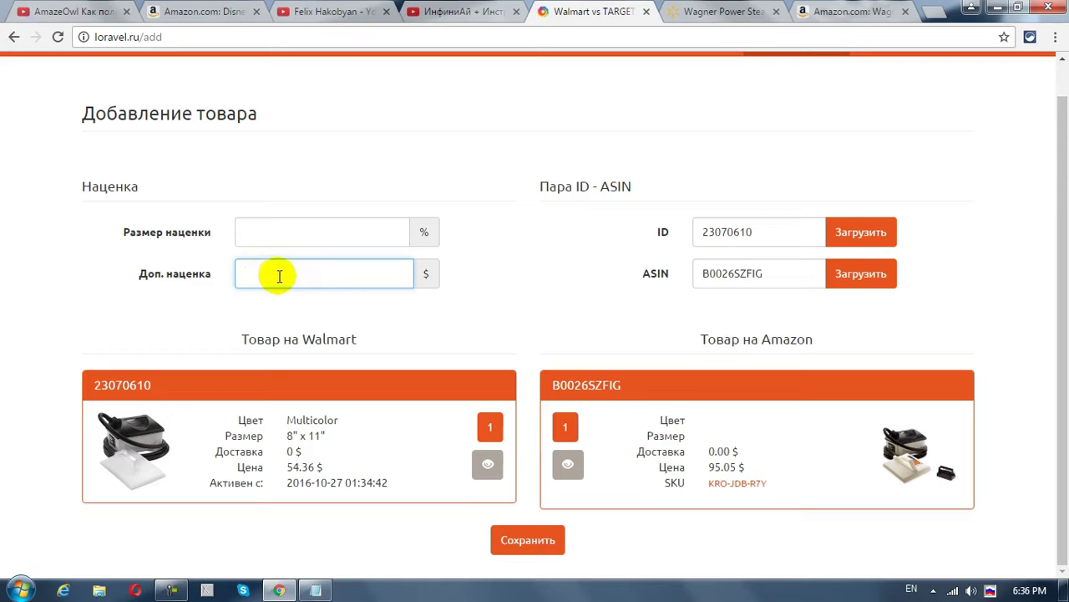
pyautogui.click(494, 287)
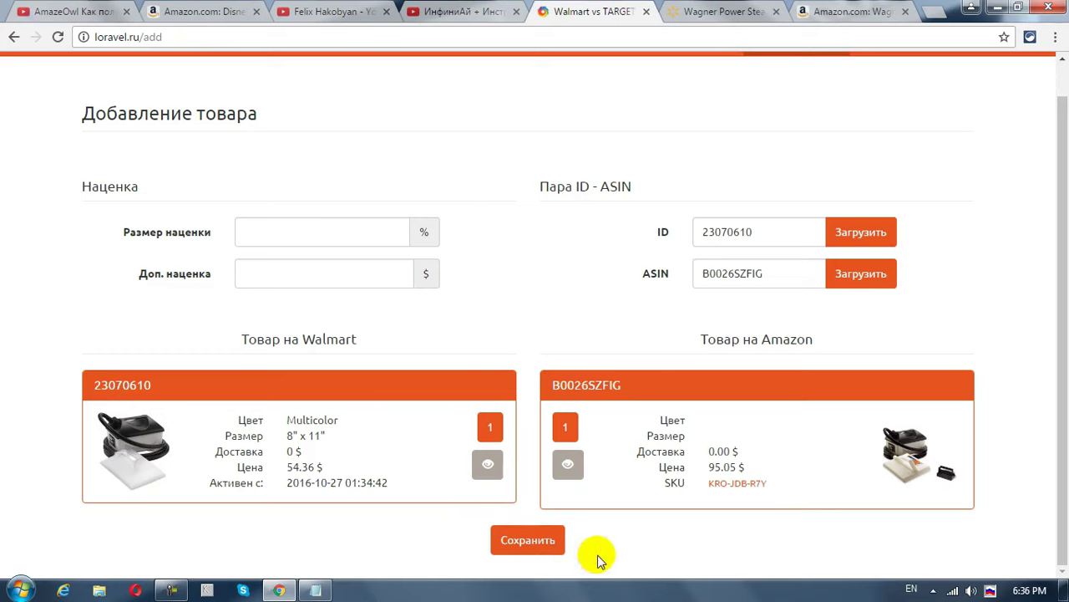
pyautogui.click(529, 542)
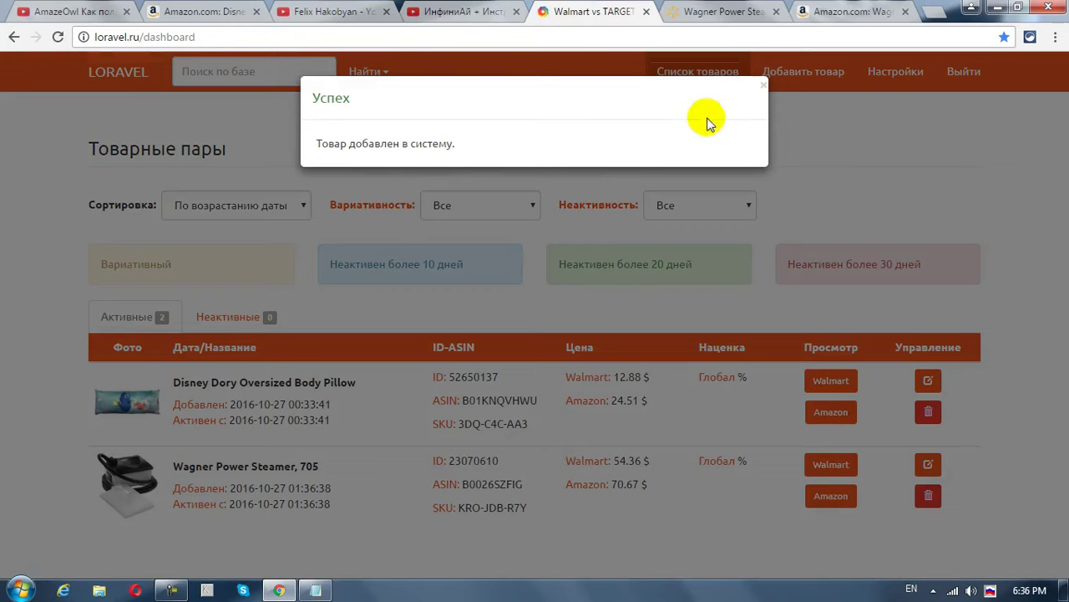
pyautogui.click(764, 87)
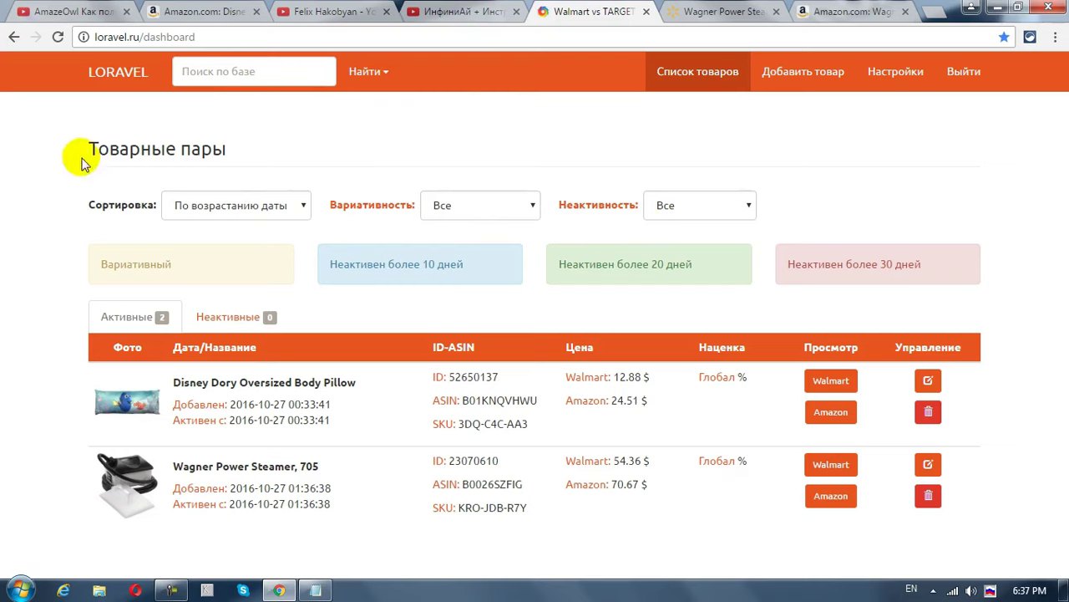
# - Show the criteria available for searching the product database
pyautogui.click(209, 70)
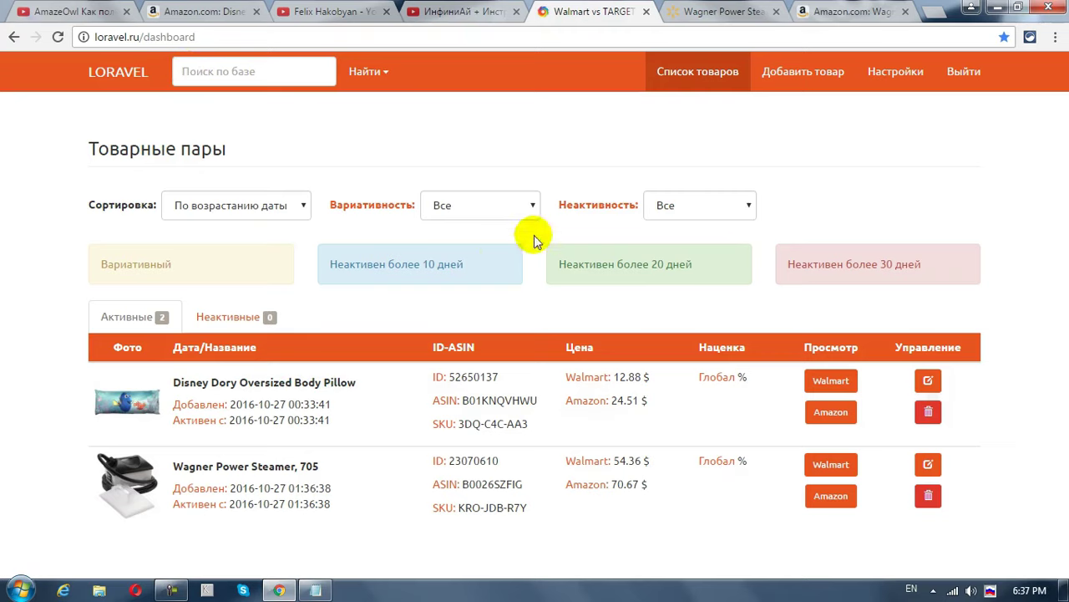
pyautogui.click(386, 76)
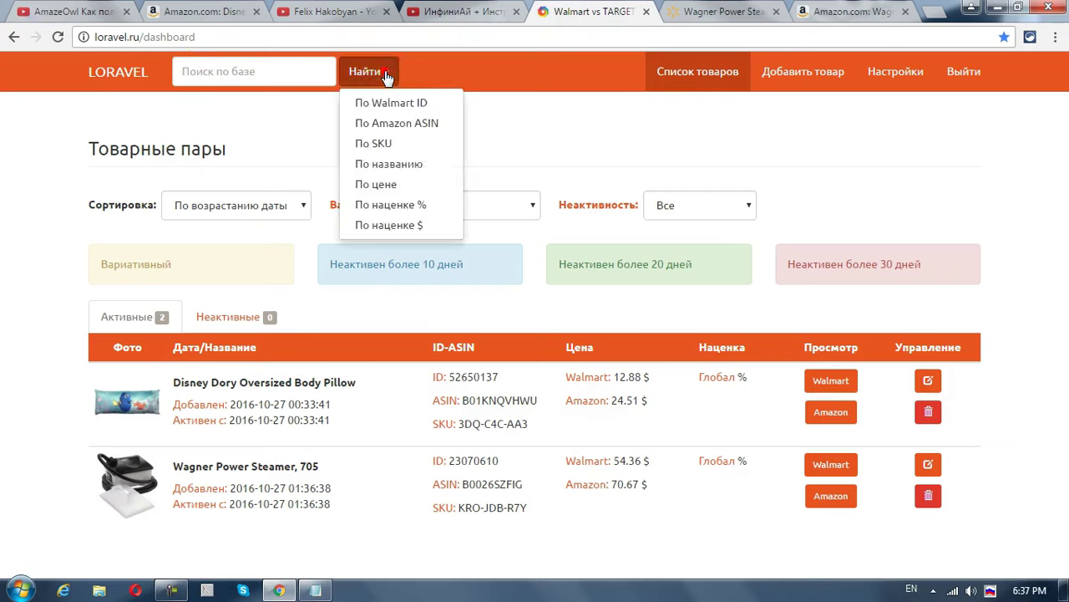